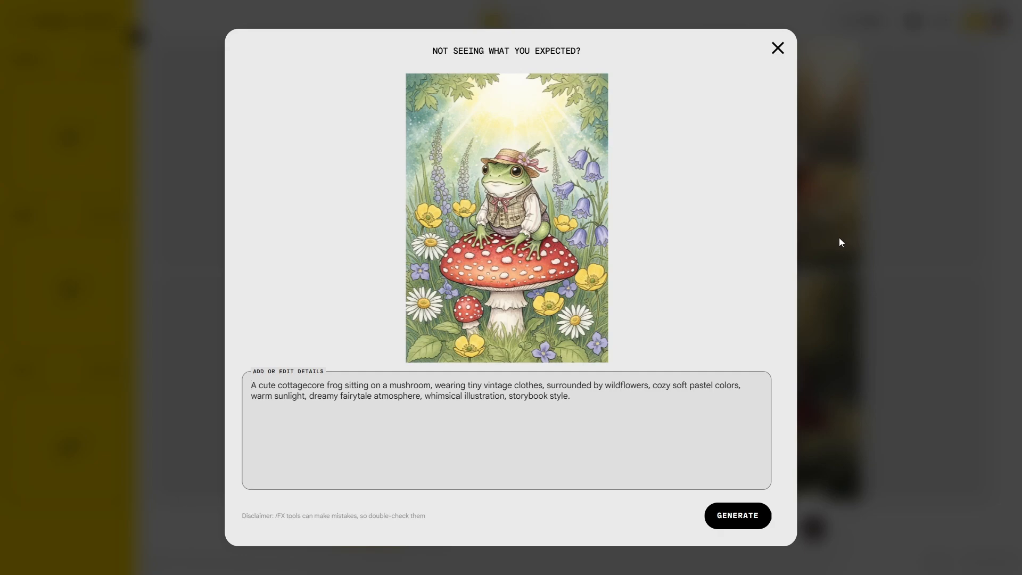
Use the detailed mushroom frog illustration with bluebells as the style reference and select its entire style description for copying
{"action": "left_click", "coordinate": [841, 242]}
{"action": "left_click_drag", "start_coordinate": [335, 155], "coordinate": [75, 465]}
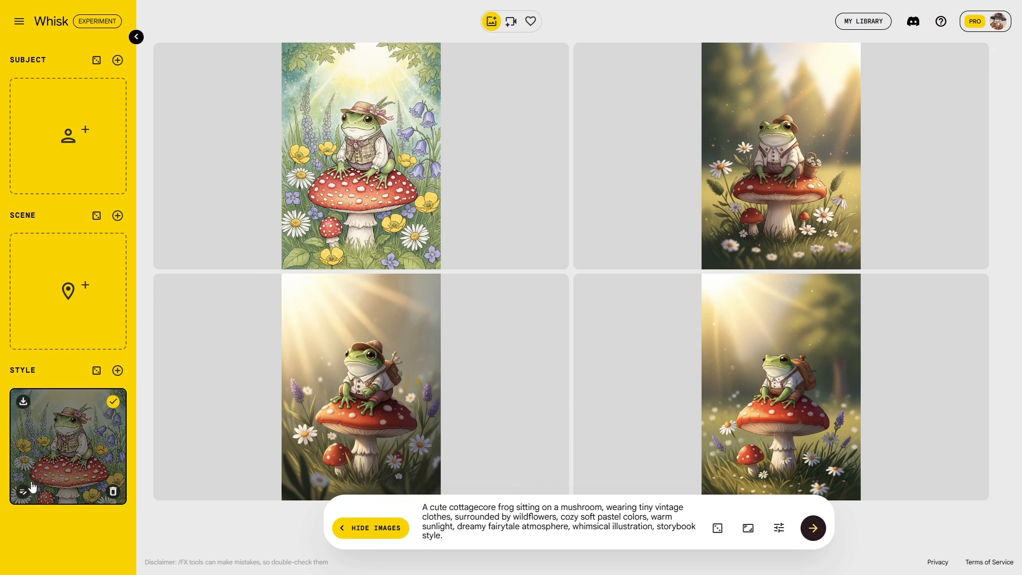
{"action": "left_click", "coordinate": [26, 492]}
{"action": "left_click", "coordinate": [755, 464]}
{"action": "key", "text": "ctrl+a"}
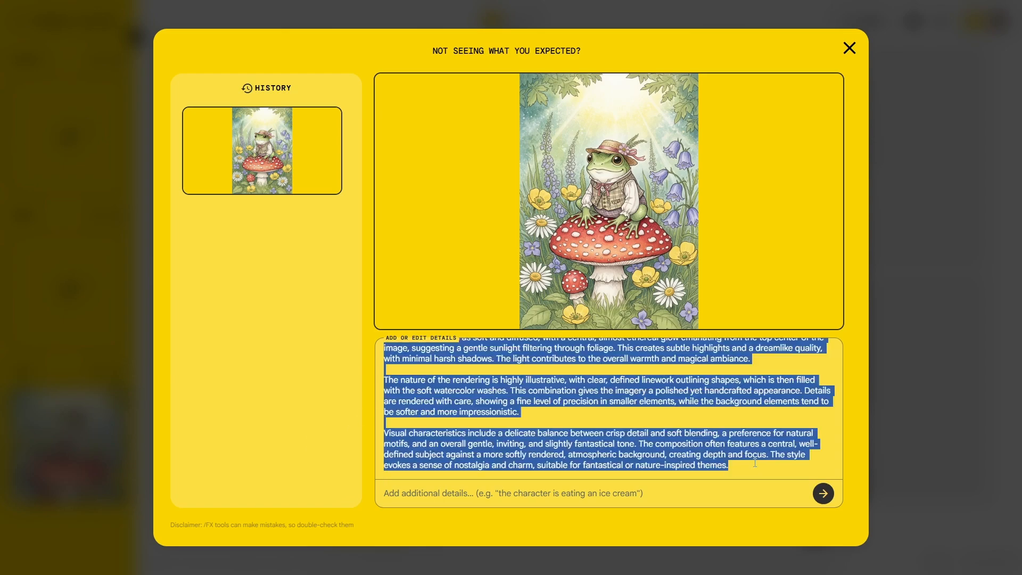
Append the copied style description to the image prompt and remove the style reference image
{"action": "left_click", "coordinate": [882, 371]}
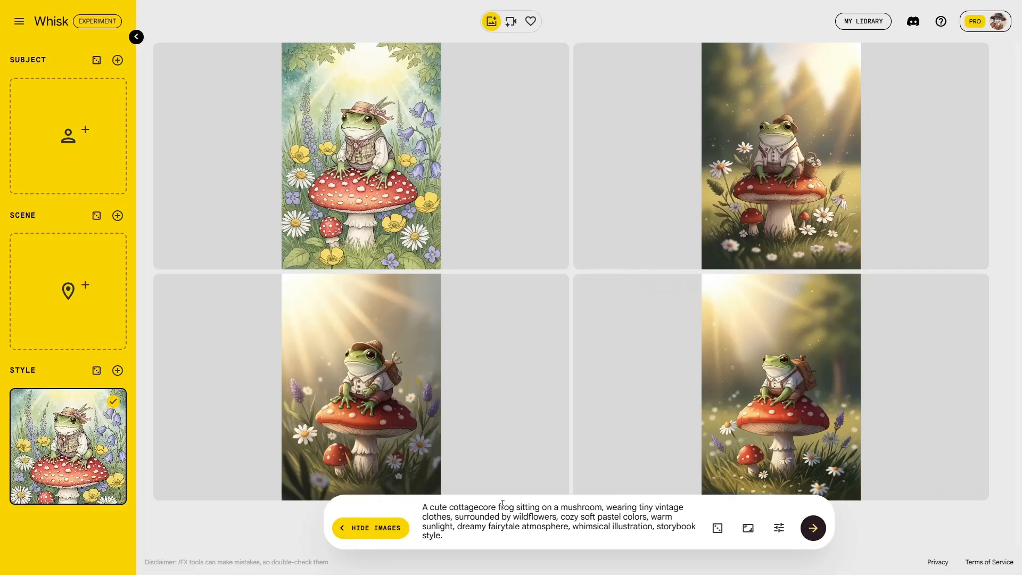
{"action": "left_click", "coordinate": [475, 537]}
{"action": "key", "text": "ctrl+v"}
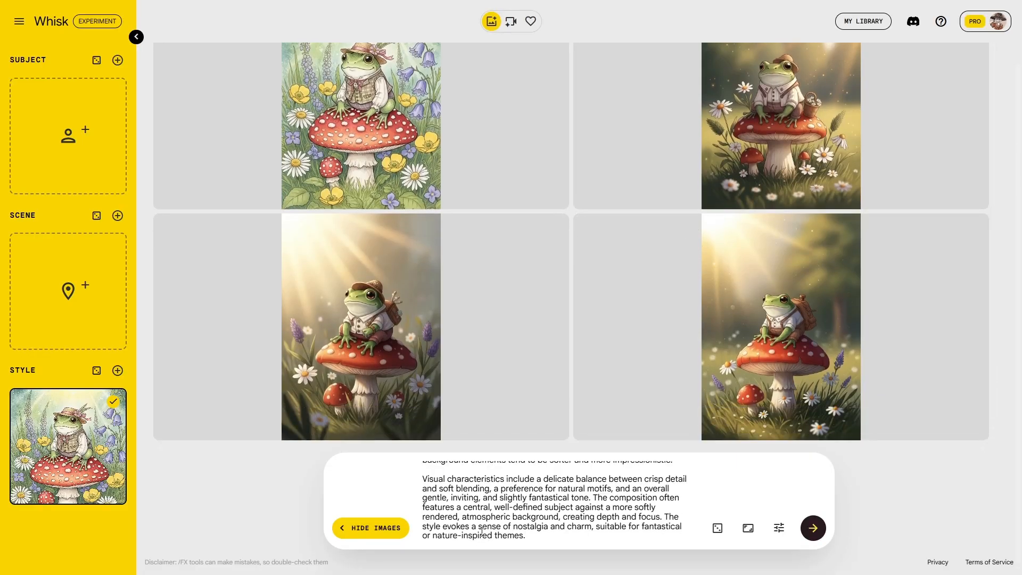
{"action": "left_click", "coordinate": [114, 497]}
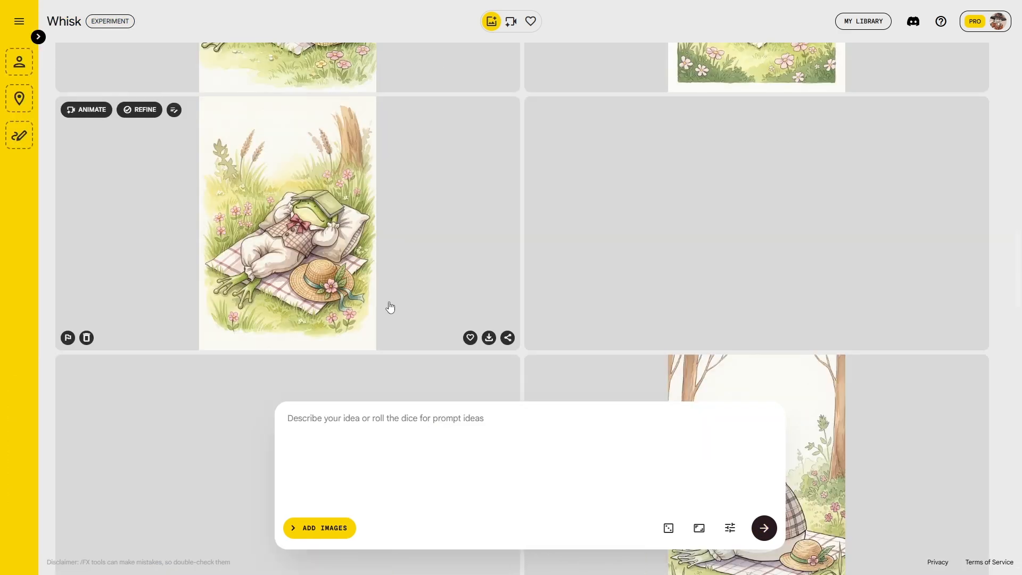
Add the image of the frog lying on a picnic blanket as the subject reference and open its description
{"action": "scroll", "coordinate": [388, 304], "scroll_direction": "up", "scroll_amount": 4}
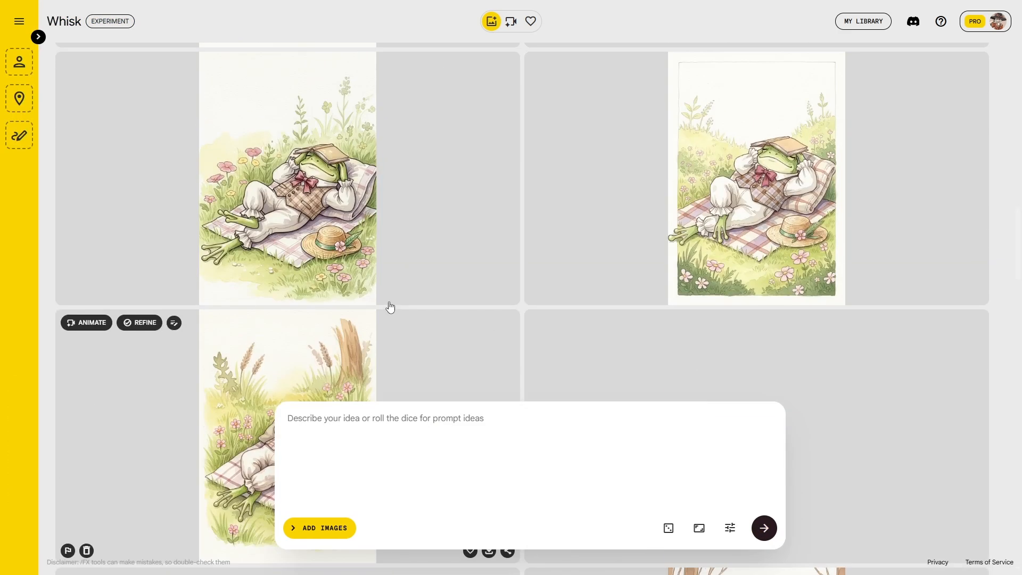
{"action": "scroll", "coordinate": [391, 308], "scroll_direction": "down", "scroll_amount": 3}
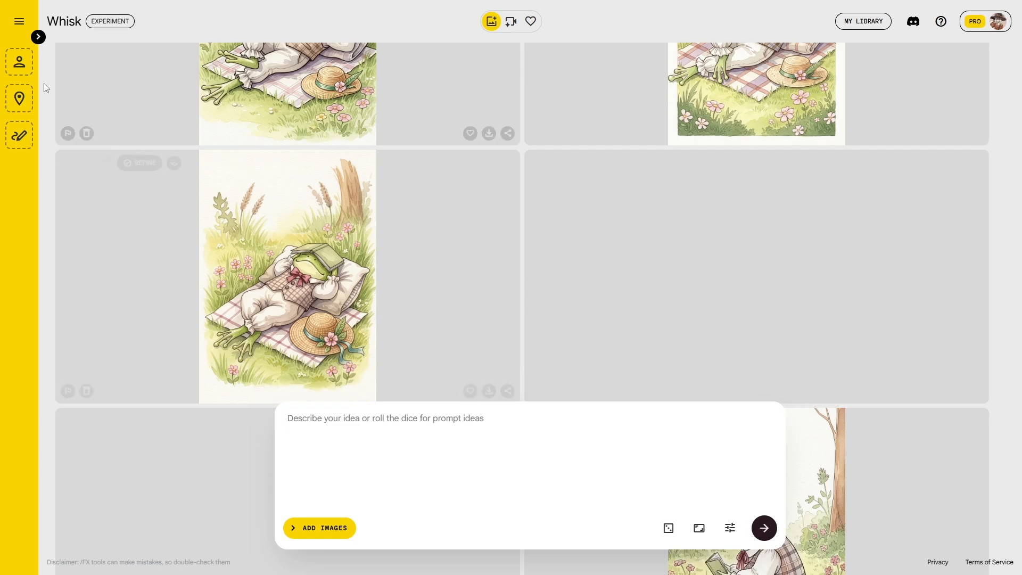
{"action": "left_click", "coordinate": [40, 36]}
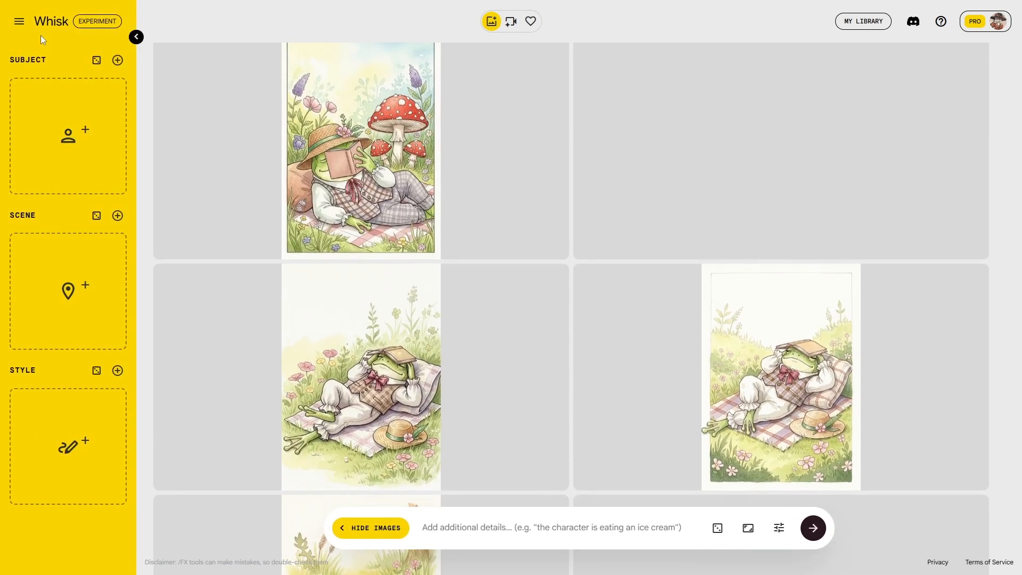
{"action": "mouse_move", "coordinate": [47, 103]}
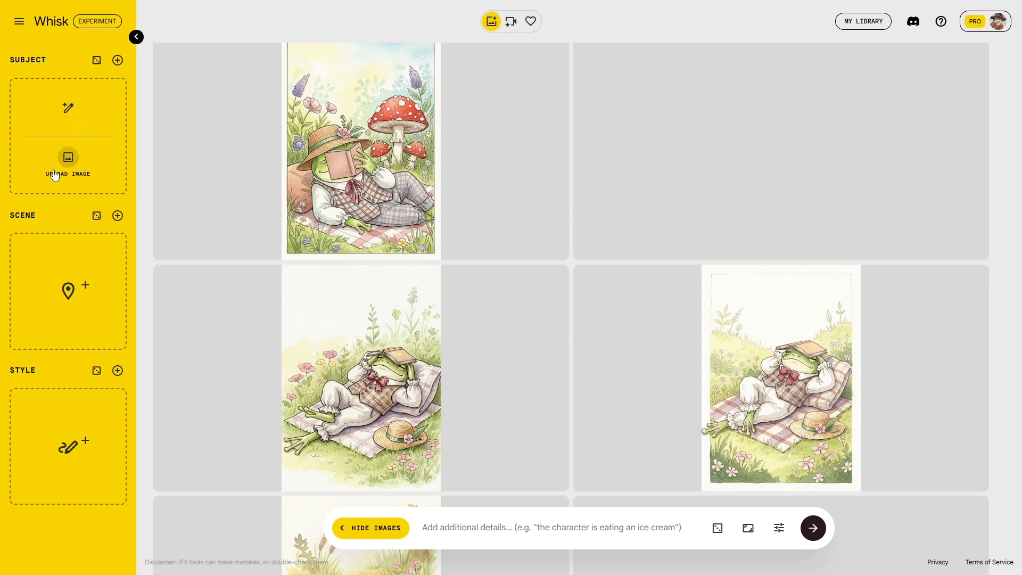
{"action": "mouse_move", "coordinate": [58, 458]}
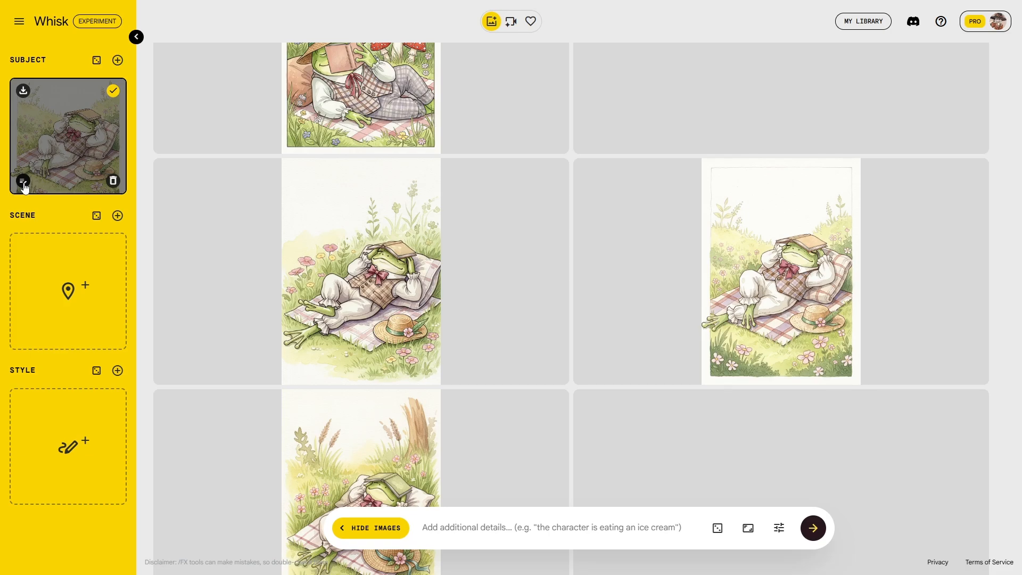
{"action": "left_click", "coordinate": [23, 181]}
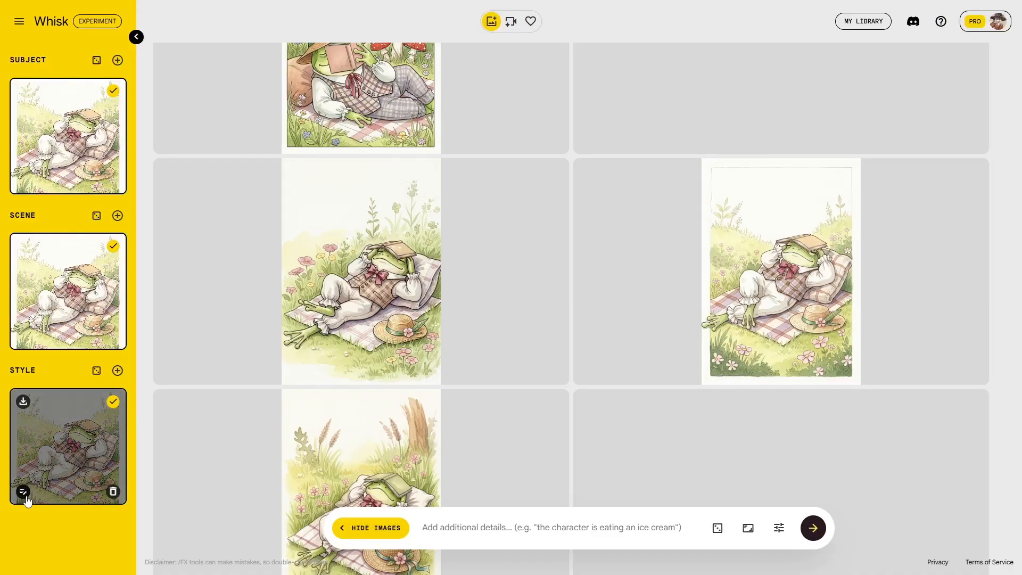
Open the style reference's description and highlight its opening words about the whimsical, gentle aesthetic
{"action": "left_click", "coordinate": [23, 493]}
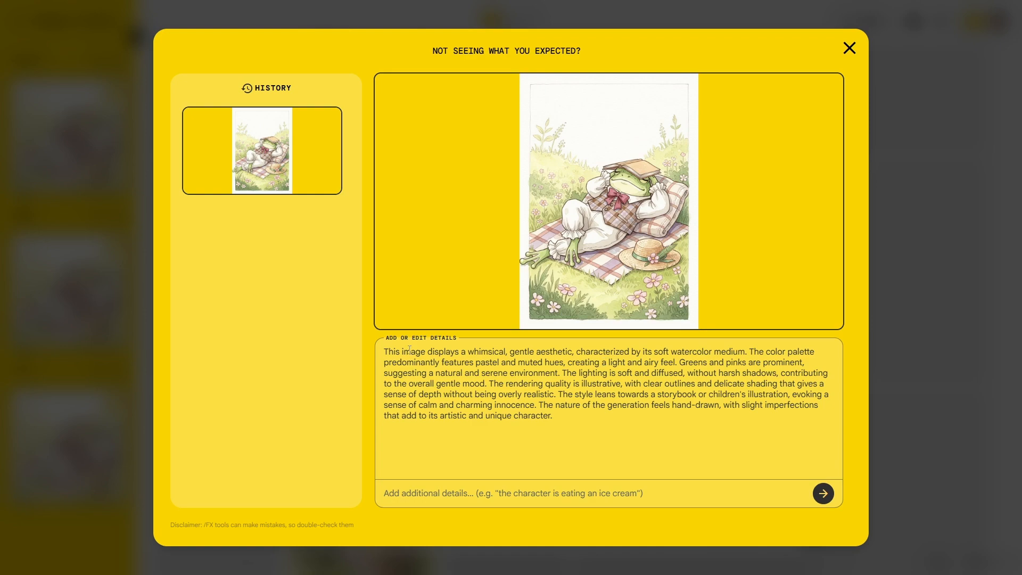
{"action": "left_click_drag", "start_coordinate": [383, 350], "coordinate": [560, 352]}
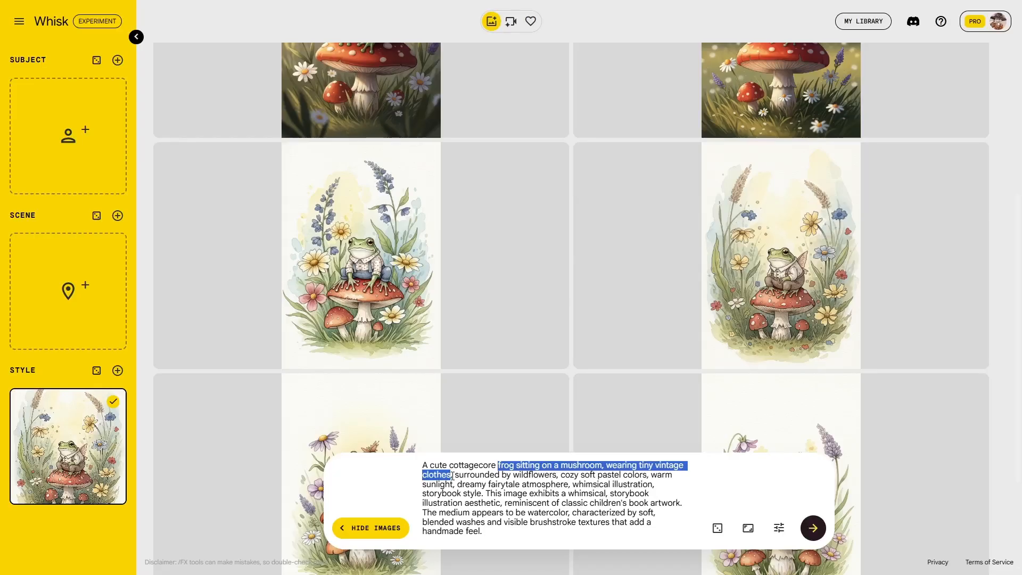
Replace the mushroom and vintage clothes wording in the prompt so the frog is "reading a tiny book under a leaf umbrella"
{"action": "type", "text": "Reading a tiny book under a leaf umbrella"}
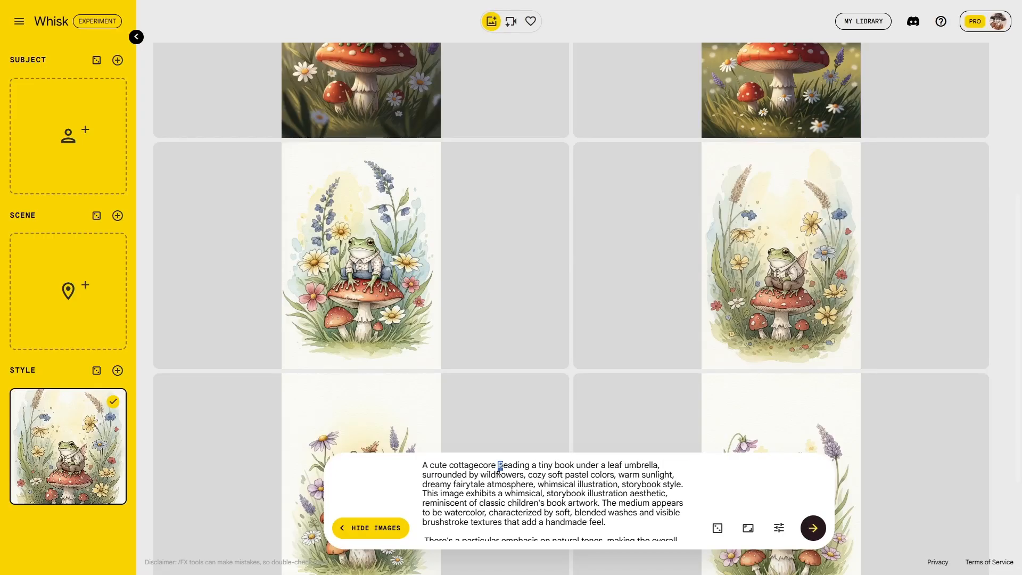
{"action": "left_click_drag", "start_coordinate": [500, 471], "coordinate": [500, 474]}
{"action": "type", "text": "rog"}
{"action": "key", "text": "ctrl+z"}
{"action": "left_click", "coordinate": [506, 467]}
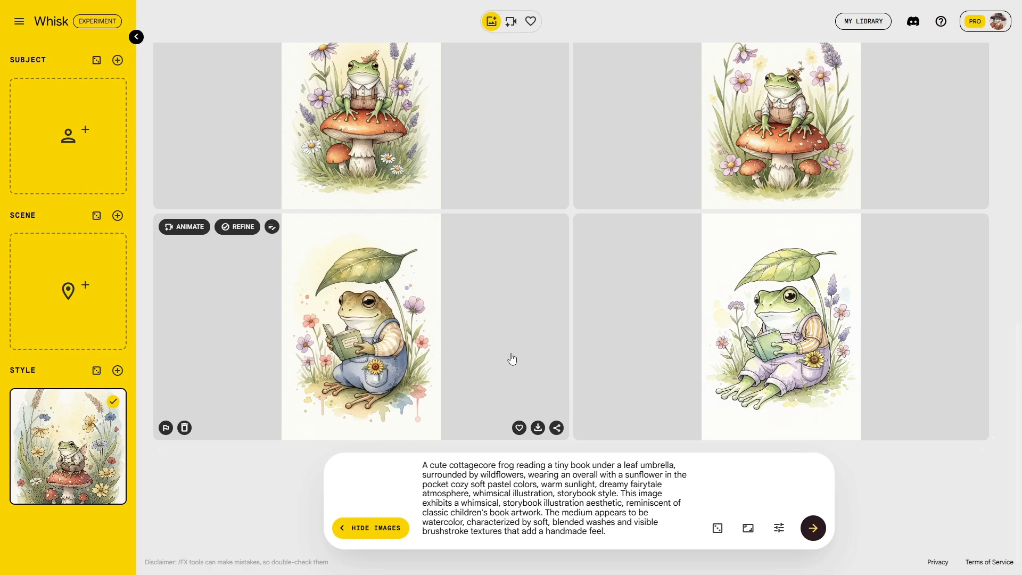
Examine the generated mushroom, leaf umbrella, banjo and violin frogs to compare their character design and style
{"action": "left_click", "coordinate": [658, 226]}
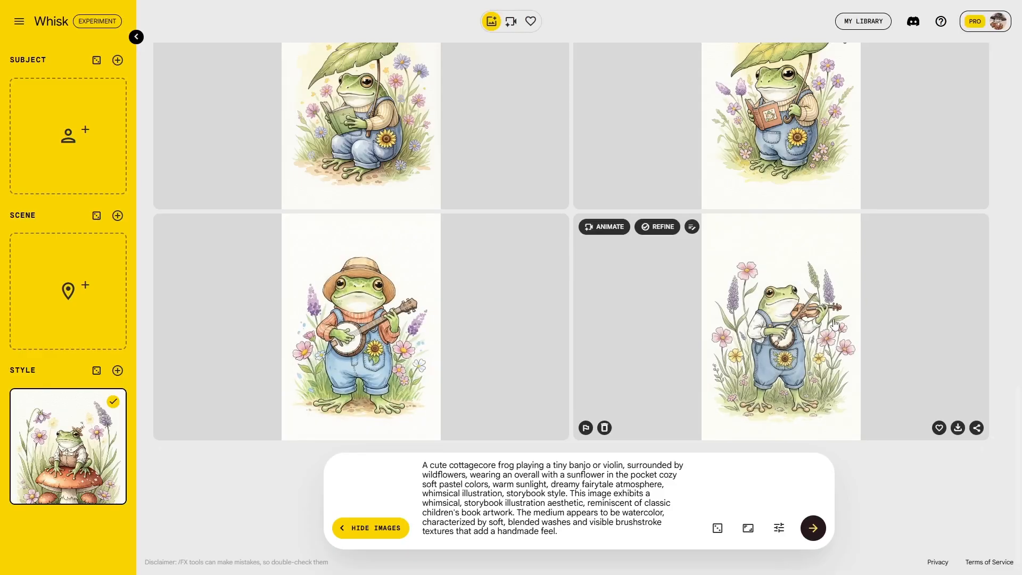
{"action": "left_click", "coordinate": [895, 325]}
{"action": "left_click", "coordinate": [894, 327]}
{"action": "scroll", "coordinate": [468, 335], "scroll_direction": "up", "scroll_amount": 4}
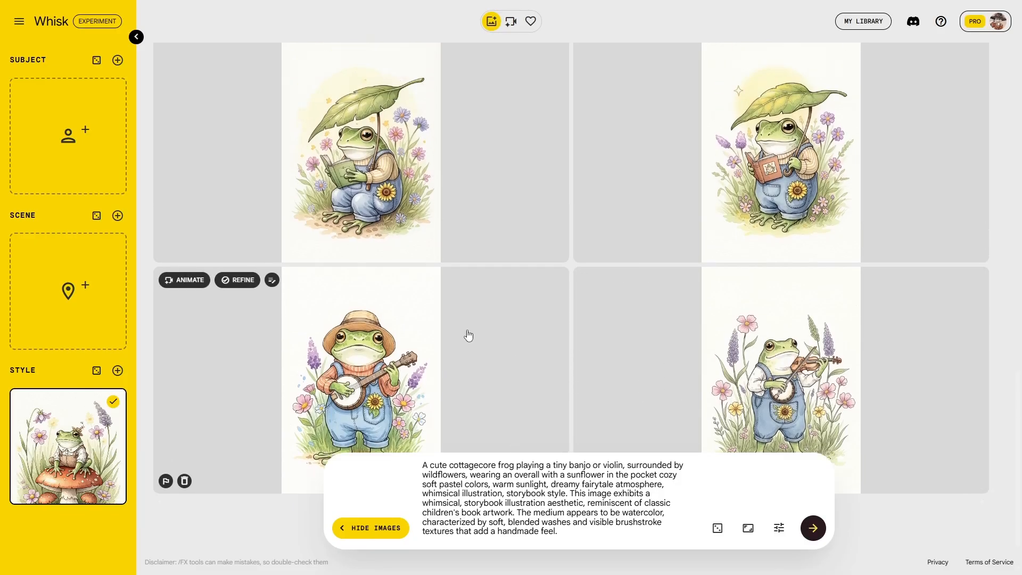
{"action": "scroll", "coordinate": [771, 342], "scroll_direction": "up", "scroll_amount": 5}
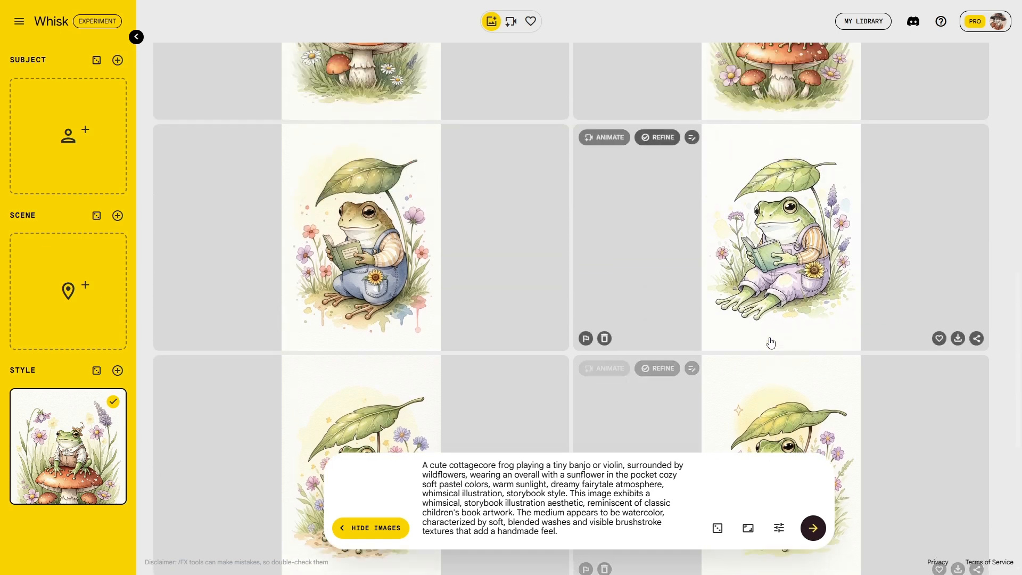
{"action": "scroll", "coordinate": [766, 346], "scroll_direction": "down", "scroll_amount": 8}
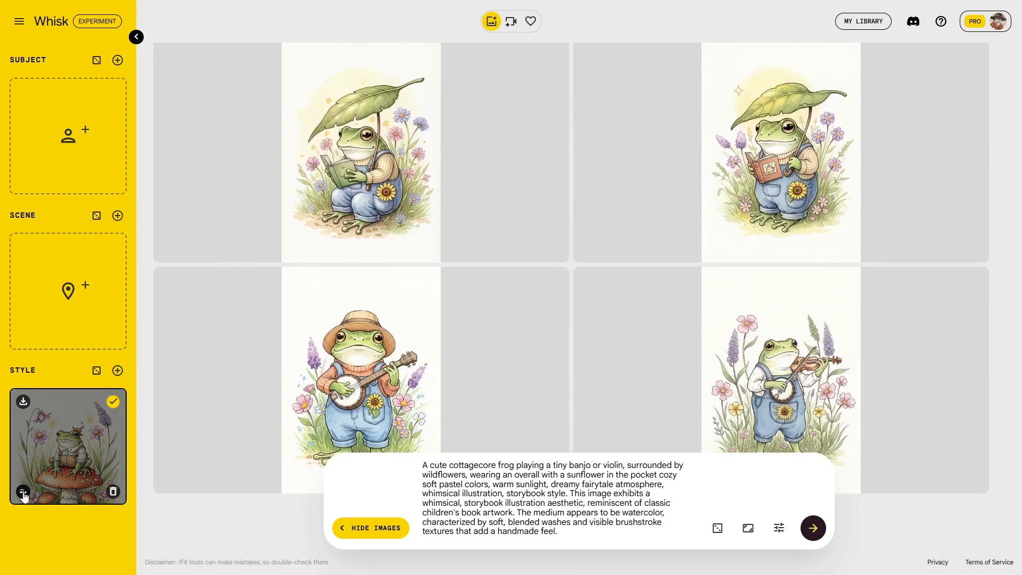
{"action": "scroll", "coordinate": [292, 381], "scroll_direction": "up", "scroll_amount": 3}
{"action": "scroll", "coordinate": [292, 382], "scroll_direction": "up", "scroll_amount": 5}
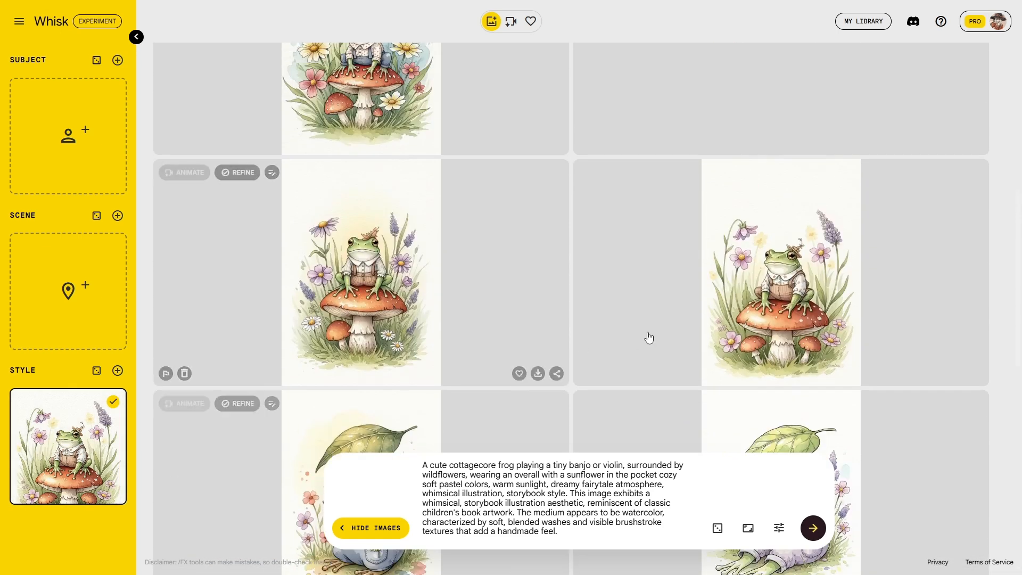
{"action": "scroll", "coordinate": [736, 318], "scroll_direction": "up", "scroll_amount": 3}
{"action": "scroll", "coordinate": [735, 319], "scroll_direction": "down", "scroll_amount": 2}
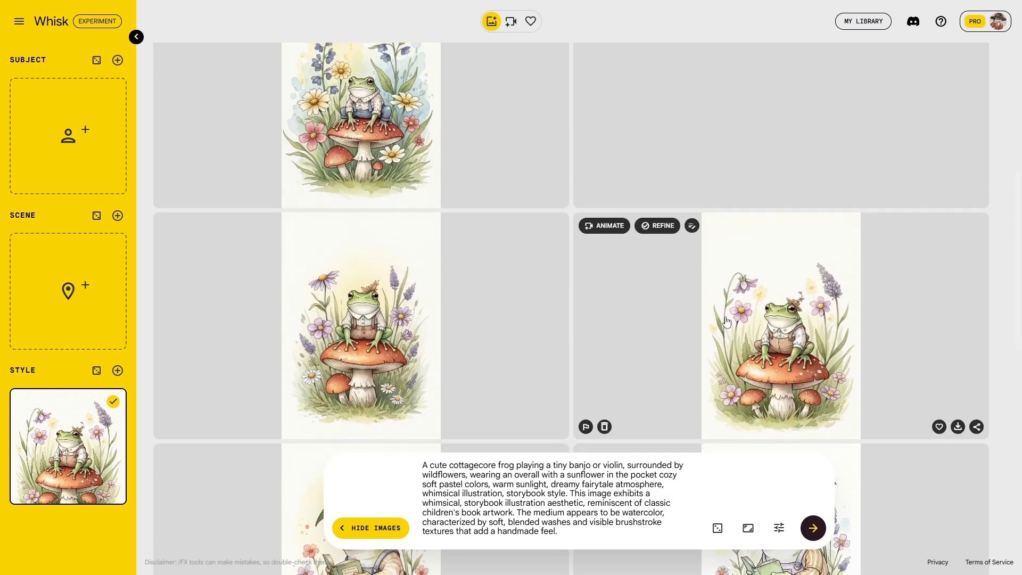
Remove the style reference and use the leaf umbrella frog holding the reddish-brown book as the subject reference
{"action": "left_click", "coordinate": [113, 491]}
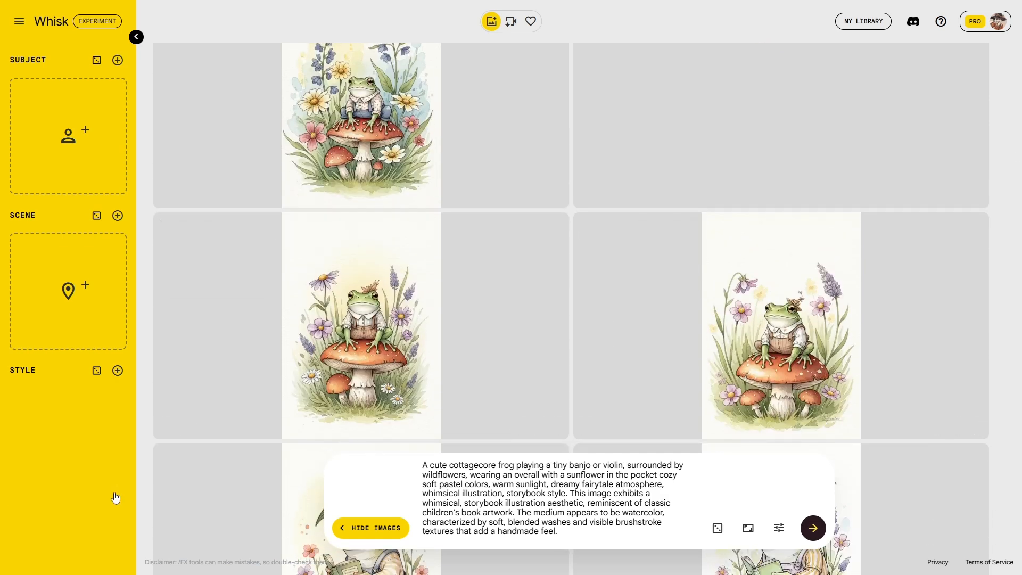
{"action": "scroll", "coordinate": [355, 251], "scroll_direction": "down", "scroll_amount": 5}
{"action": "left_click_drag", "start_coordinate": [361, 260], "coordinate": [98, 149]}
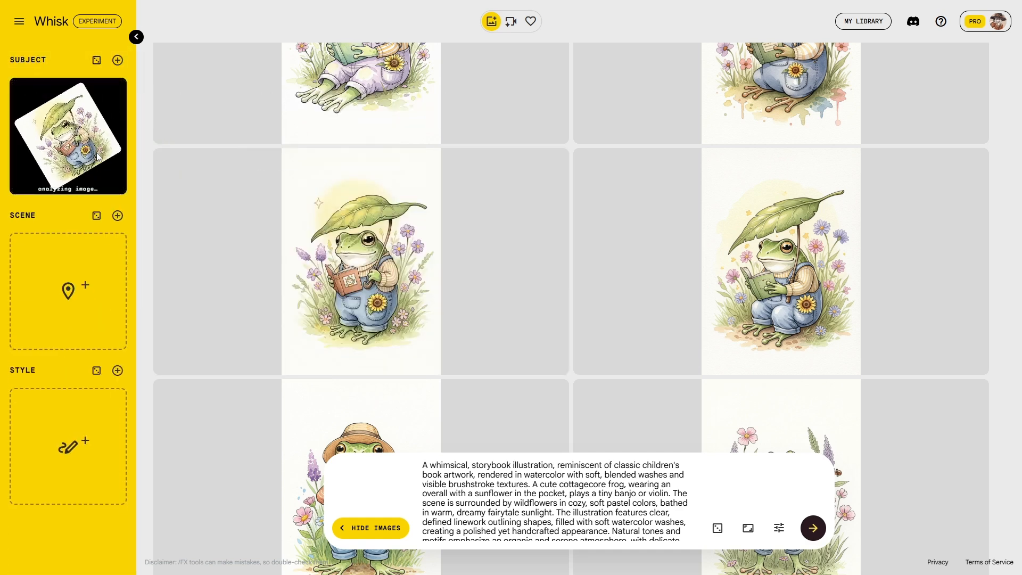
Open the subject reference's description and select the passage describing the frog's appearance and clothing
{"action": "left_click", "coordinate": [23, 181]}
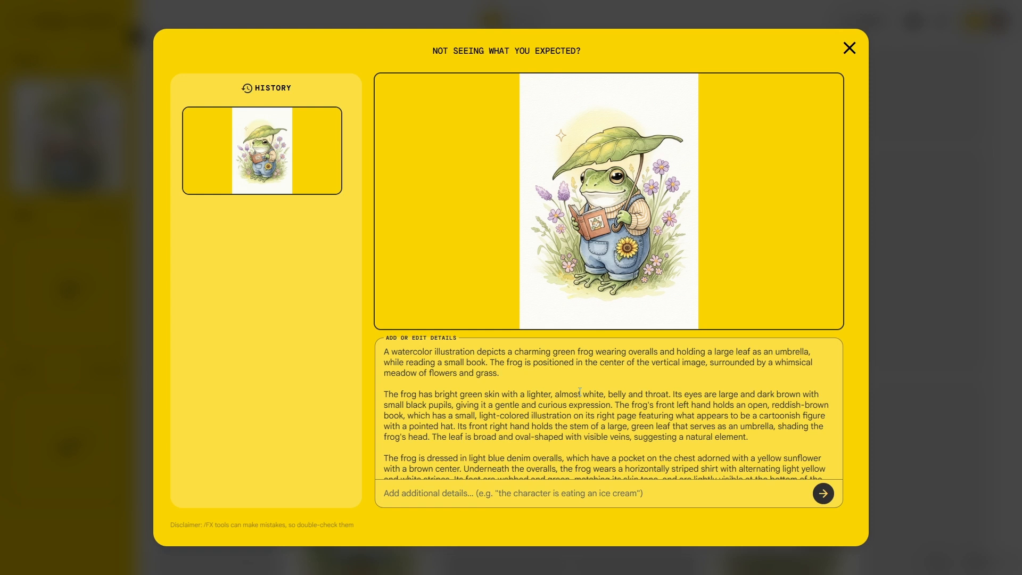
{"action": "scroll", "coordinate": [580, 392], "scroll_direction": "down", "scroll_amount": 3}
{"action": "left_click_drag", "start_coordinate": [400, 384], "coordinate": [441, 409]}
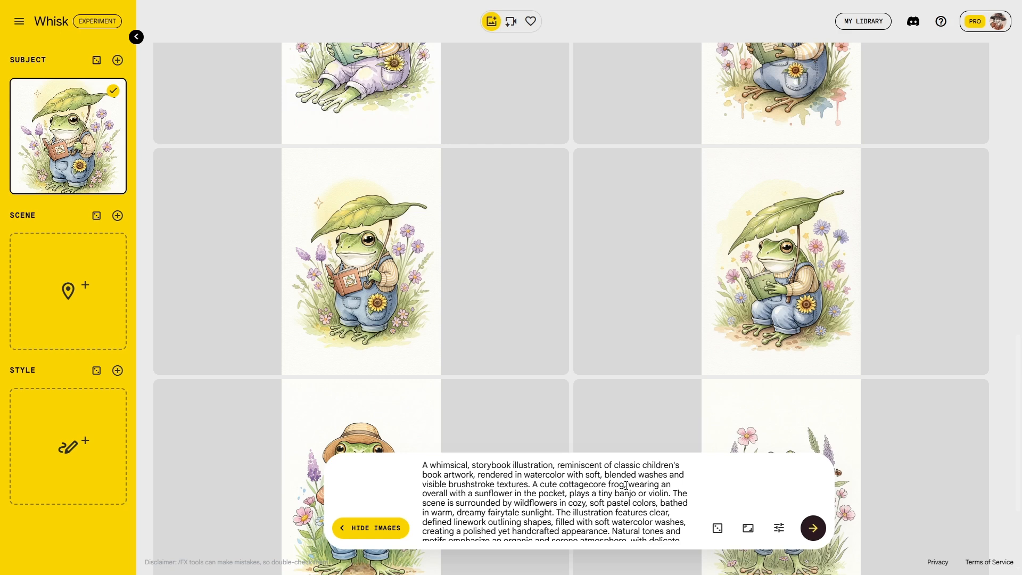
Add the banjo frog as a second subject reference and copy its sentence about the light brown straw hat for the prompt
{"action": "left_click_drag", "start_coordinate": [352, 309], "coordinate": [69, 202]}
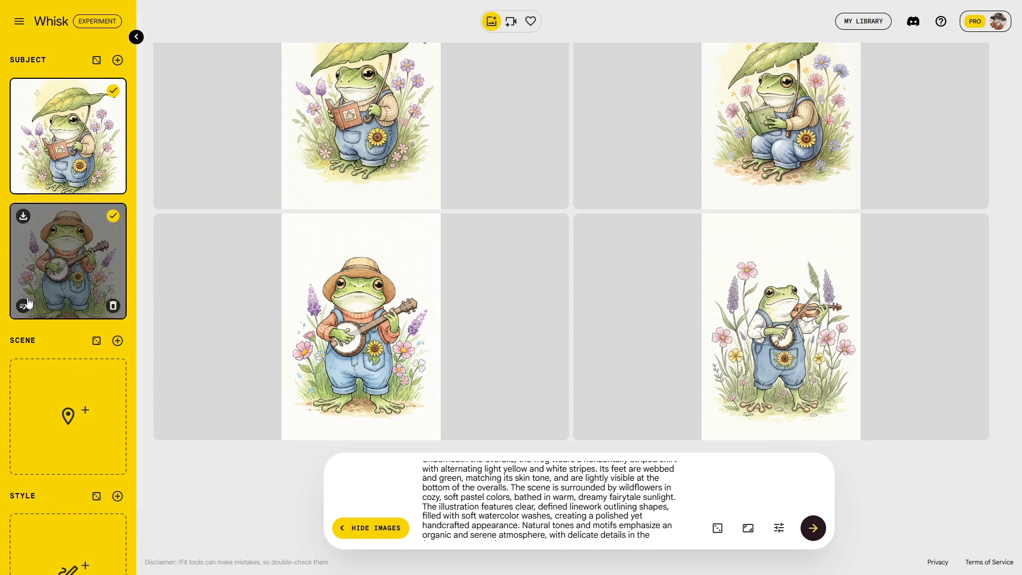
{"action": "left_click", "coordinate": [23, 307]}
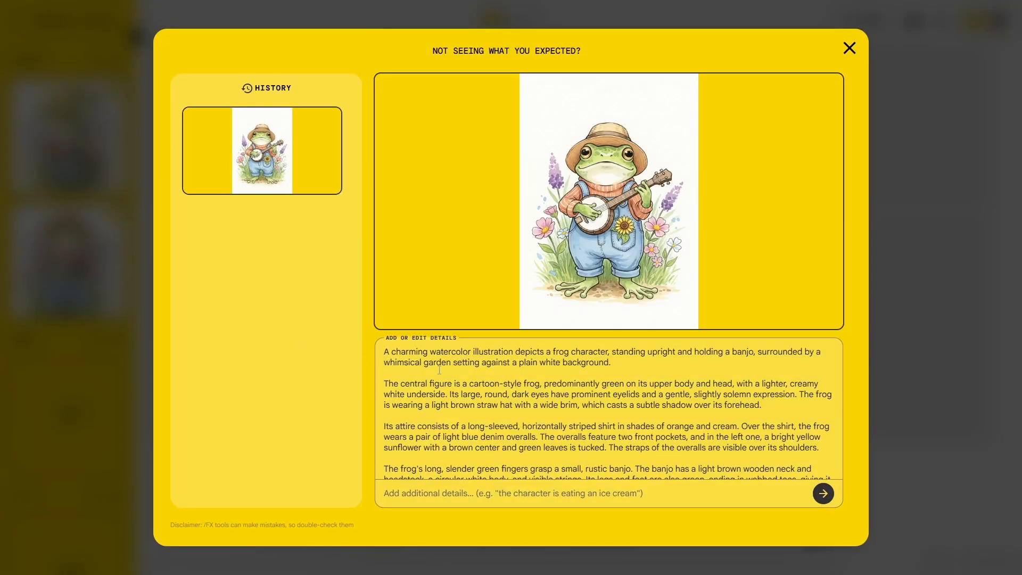
{"action": "left_click_drag", "start_coordinate": [762, 404], "coordinate": [799, 394]}
{"action": "left_click", "coordinate": [886, 346]}
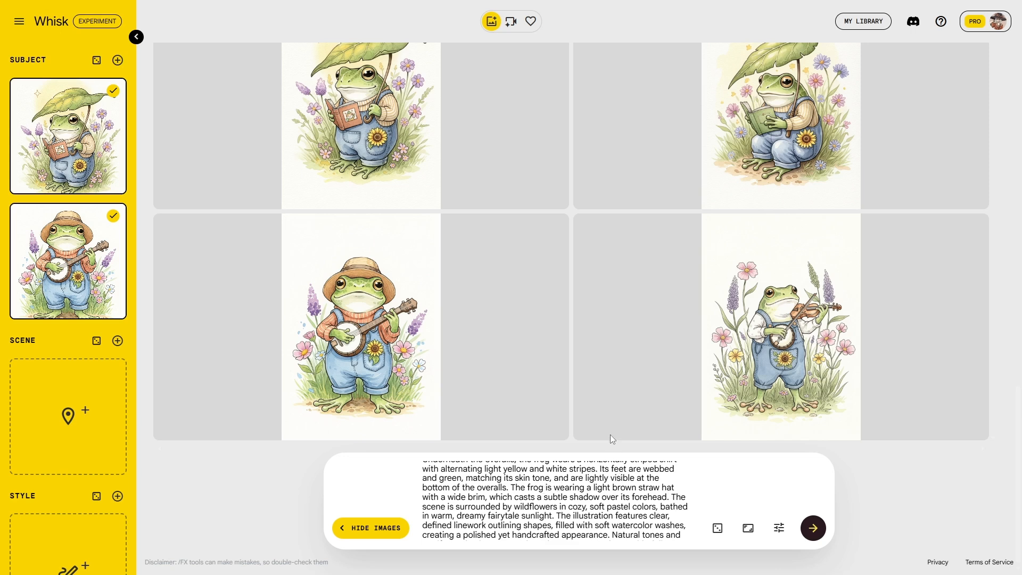
Remove both subject references and use the mushroom frog among blue and yellow wildflowers as the style reference
{"action": "left_click", "coordinate": [117, 316]}
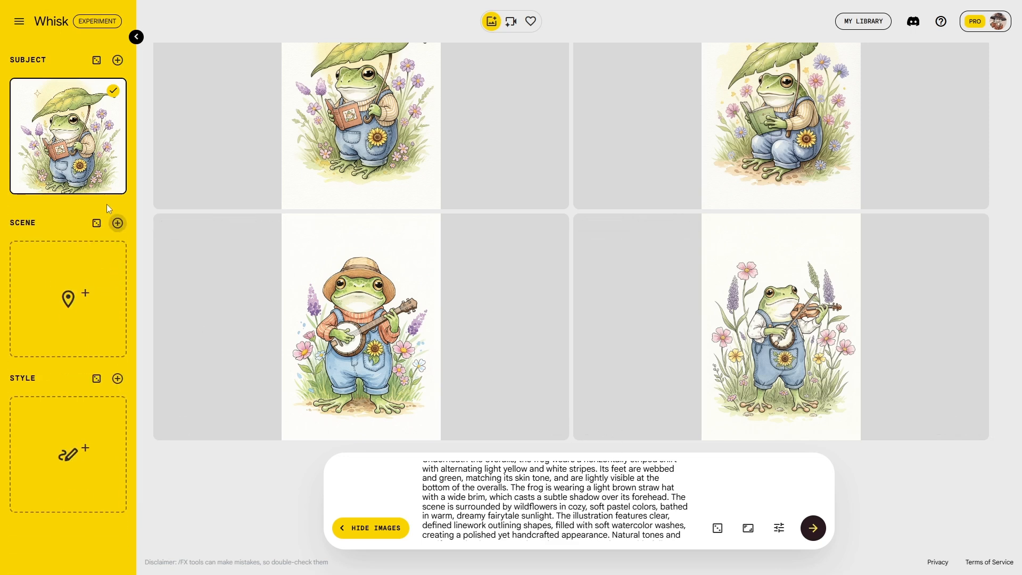
{"action": "left_click", "coordinate": [112, 178]}
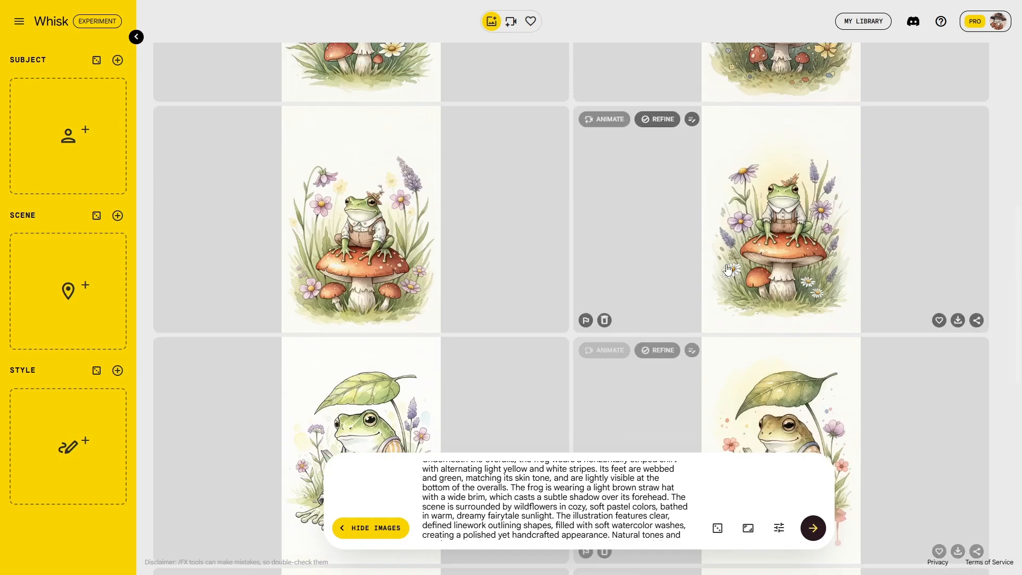
{"action": "scroll", "coordinate": [728, 270], "scroll_direction": "up", "scroll_amount": 4}
{"action": "left_click_drag", "start_coordinate": [782, 234], "coordinate": [85, 431]}
{"action": "scroll", "coordinate": [725, 359], "scroll_direction": "down", "scroll_amount": 5}
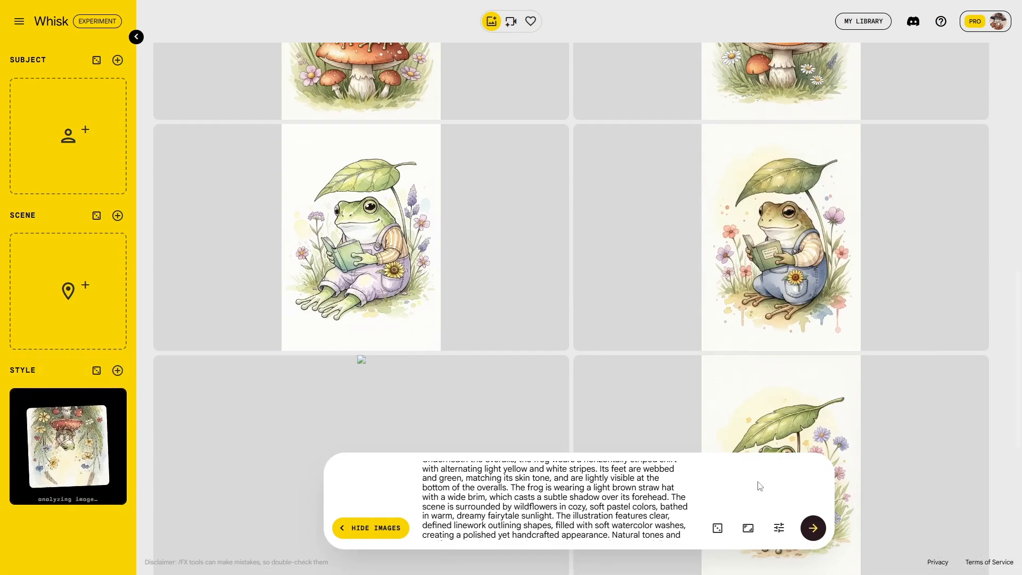
{"action": "scroll", "coordinate": [726, 358], "scroll_direction": "down", "scroll_amount": 5}
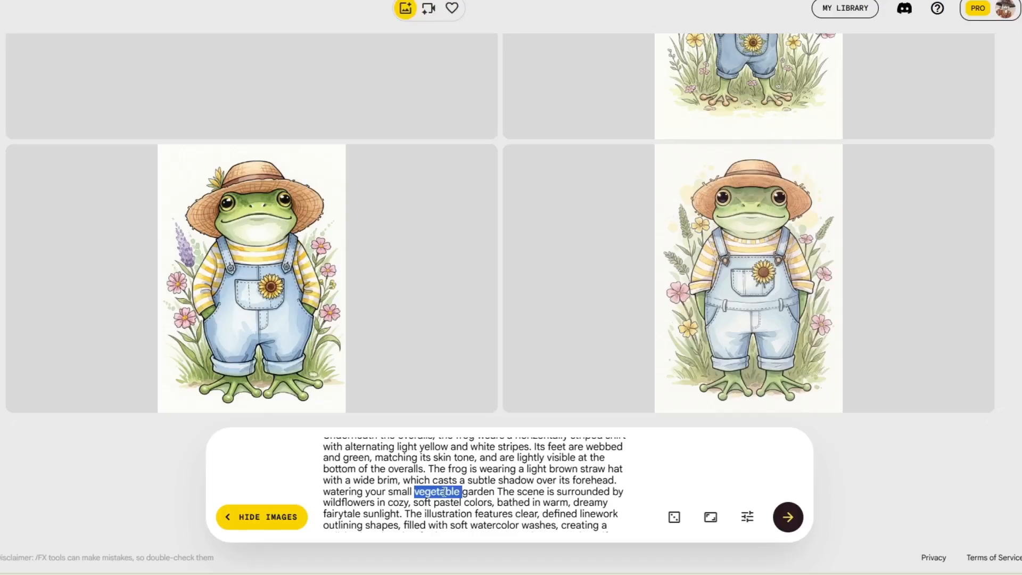
Delete the word "vegetable" from the prompt's phrase about watering the small garden
{"action": "key", "text": "BackSpace"}
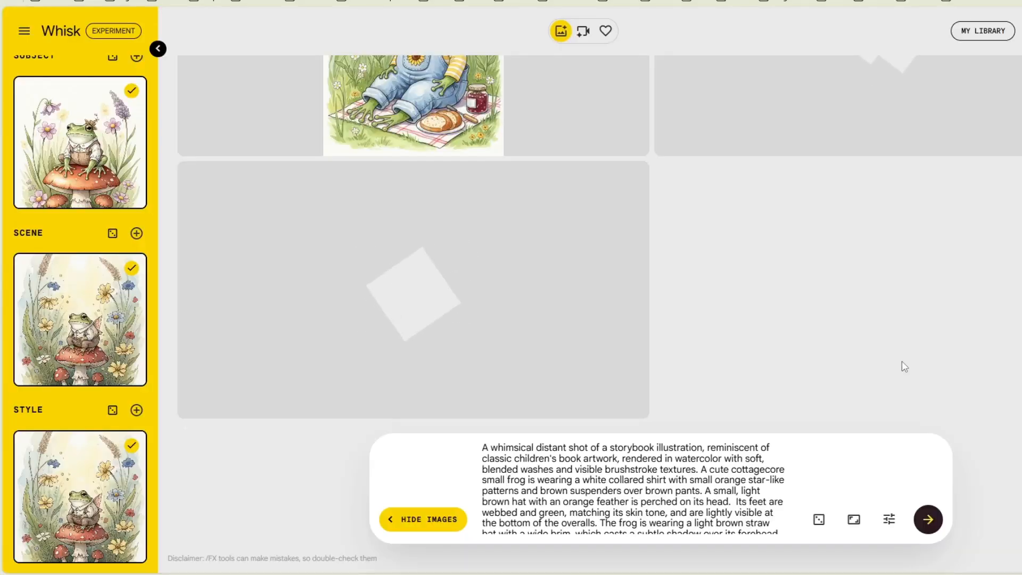
{"action": "type", "text": "7"}
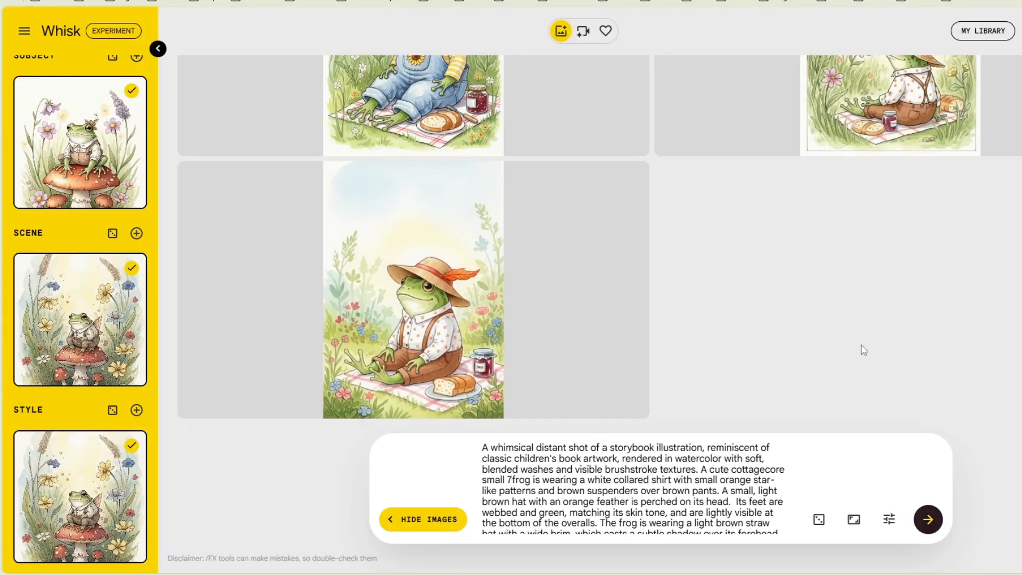
{"action": "scroll", "coordinate": [869, 335], "scroll_direction": "up", "scroll_amount": 3}
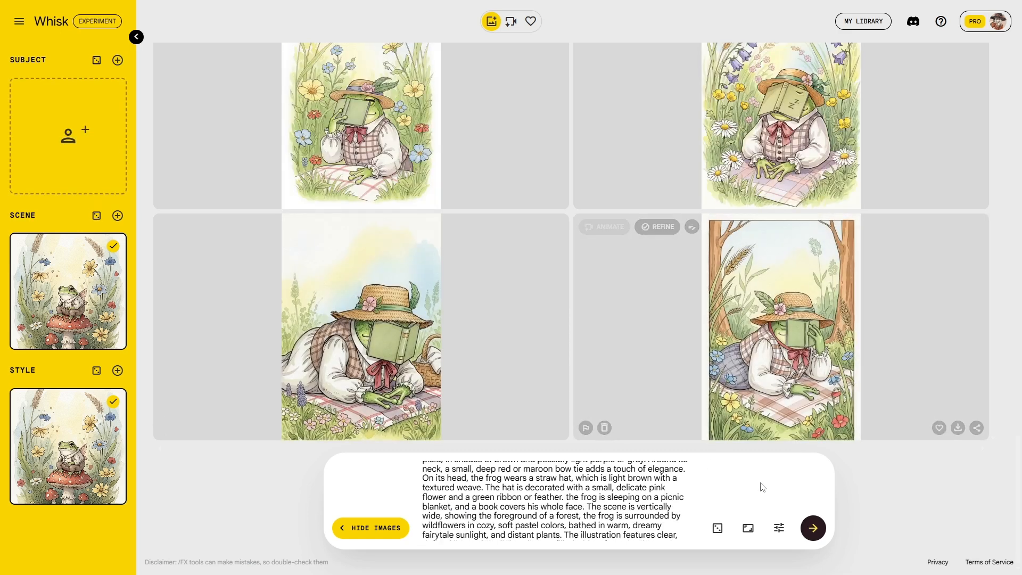
Generate images from the prompt of the frog sleeping on a picnic blanket with a book covering his whole face
{"action": "left_click", "coordinate": [813, 527]}
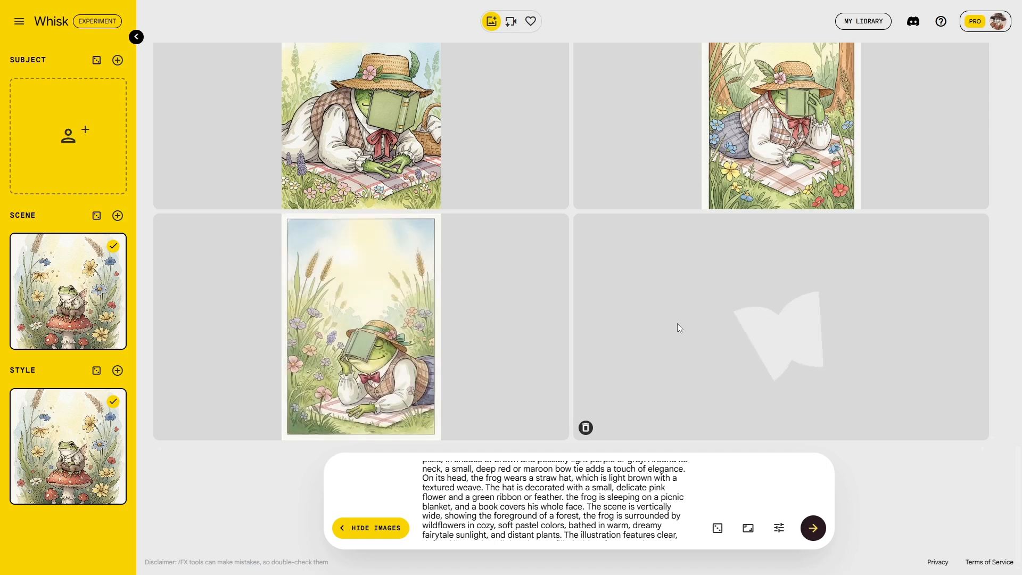
Ask ChatGPT how to improve the picnic-blanket prompt so the sleeping frog has one leg folded, the other on top, and a book covering its face
{"action": "type", "text": "to generate a scene where the frog is sleeping "}
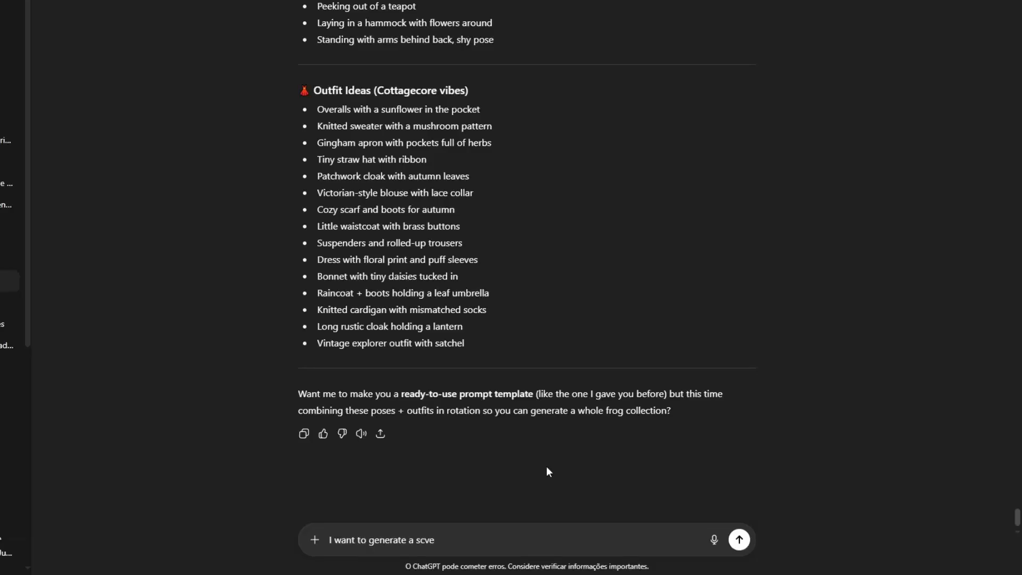
{"action": "type", "text": "on a picnic blanket, with one leg"}
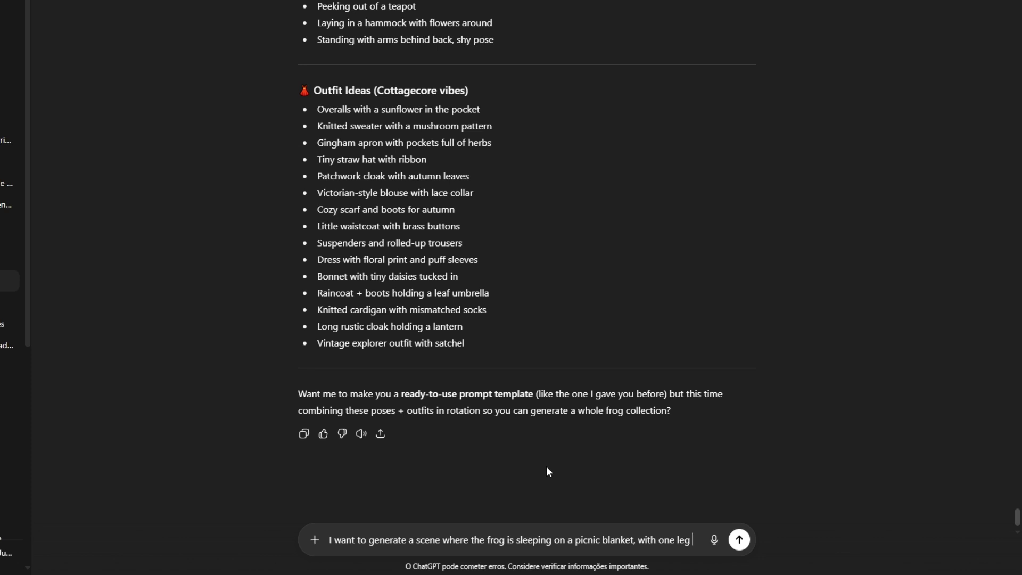
{"action": "type", "text": " folded and the other one on top of"}
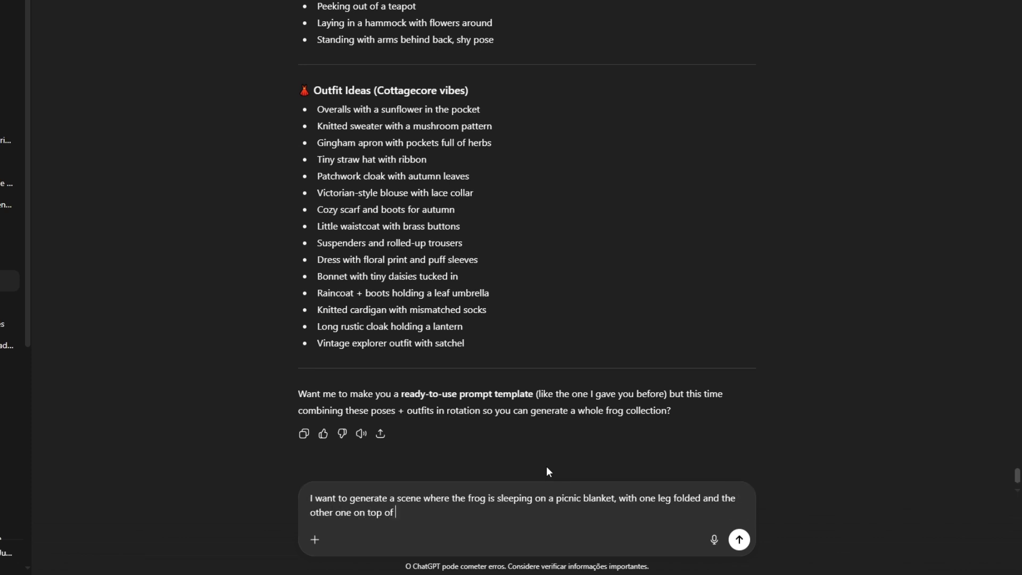
{"action": "type", "text": " it, and a book covering the frog's face. I c"}
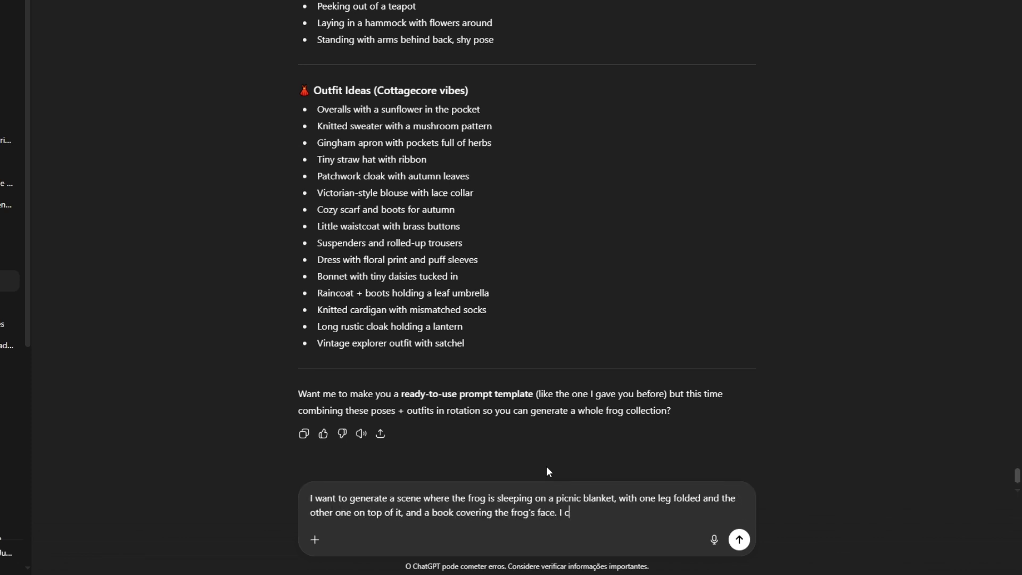
{"action": "type", "text": "an't seem to get it right. What can I improve in this prompt:"}
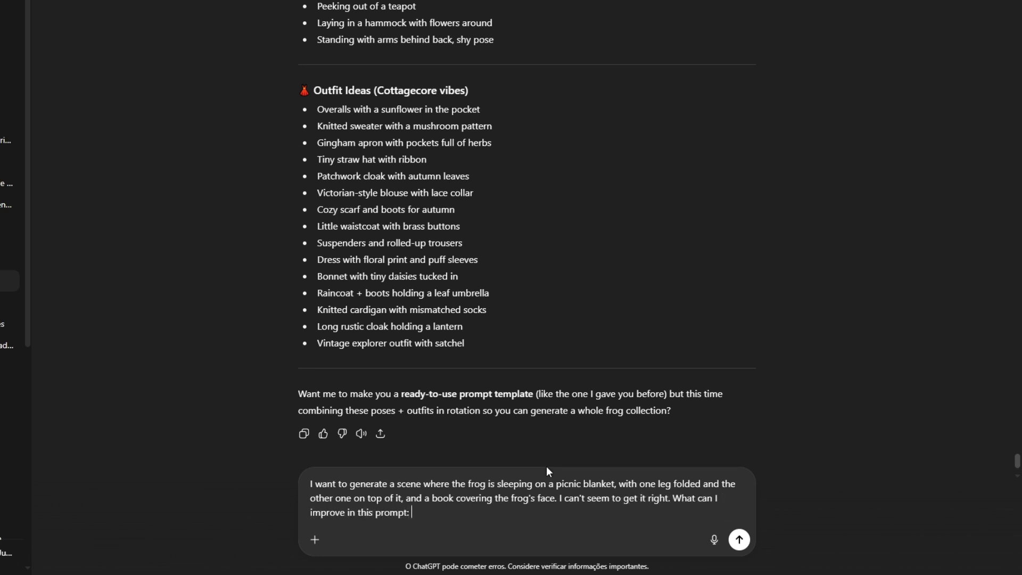
{"action": "type", "text": "the frog is sleeping on a picnic blanket, and a book covers his whole face"}
{"action": "key", "text": "Return"}
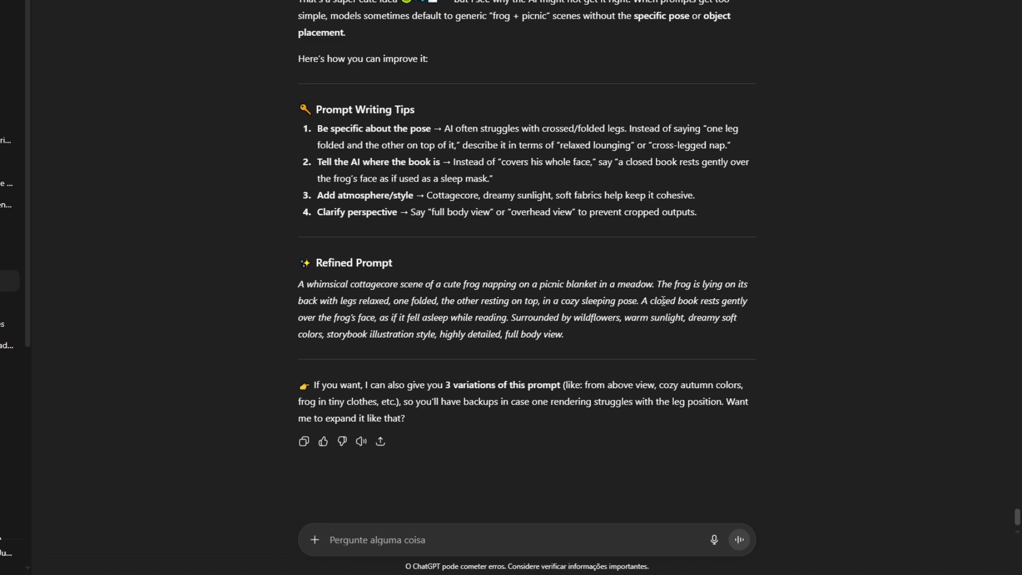
Copy the refined prompt's passage from the napping frog to "while reading" and return to Whisk to use it in the prompt
{"action": "left_click_drag", "start_coordinate": [468, 286], "coordinate": [515, 318]}
{"action": "key", "text": "alt+Tab"}
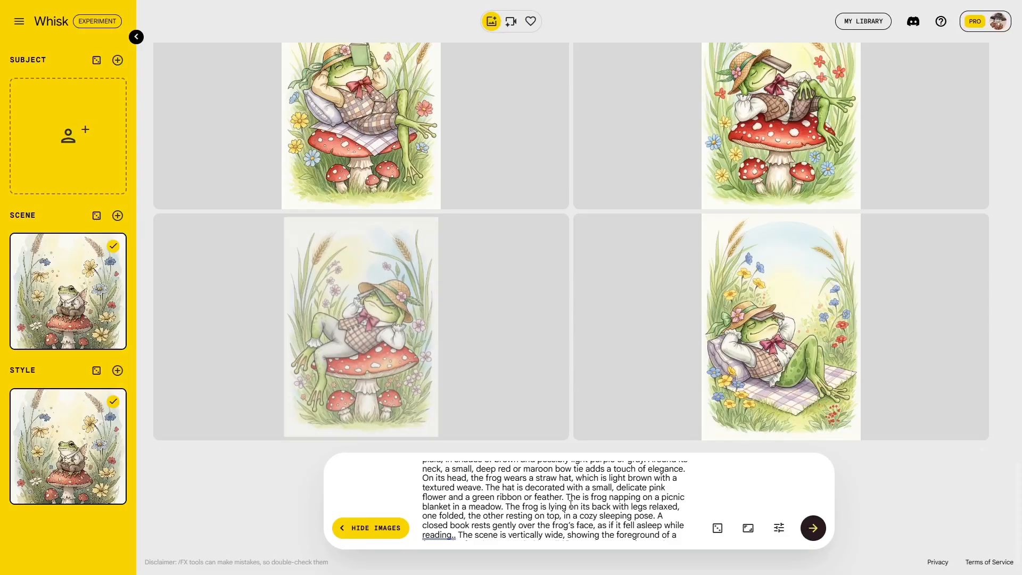
Remove "on its back" from the frog's pose description and change "A closed book" to "An open book" in the prompt
{"action": "left_click_drag", "start_coordinate": [569, 506], "coordinate": [590, 506]}
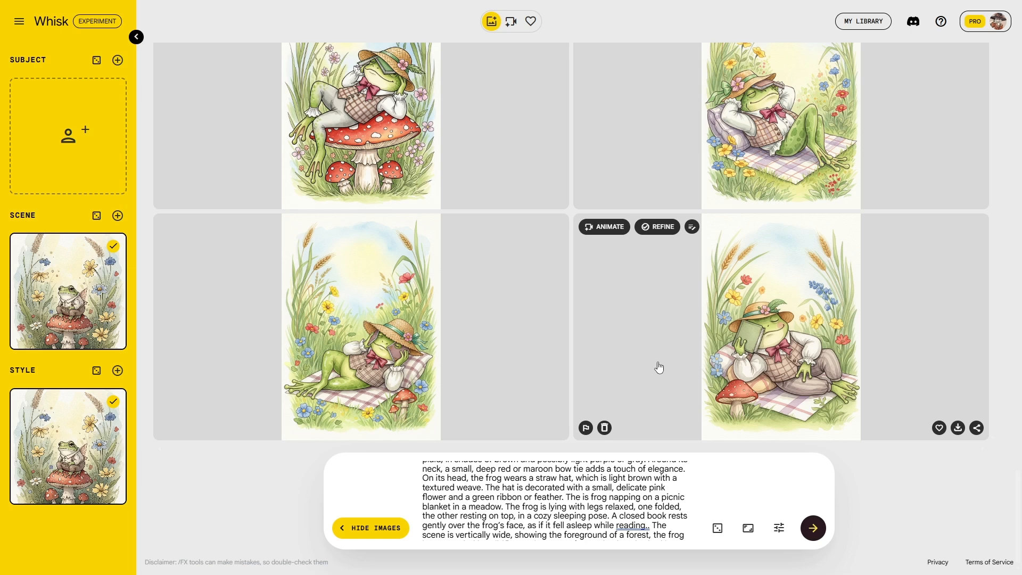
{"action": "double_click", "coordinate": [637, 515]}
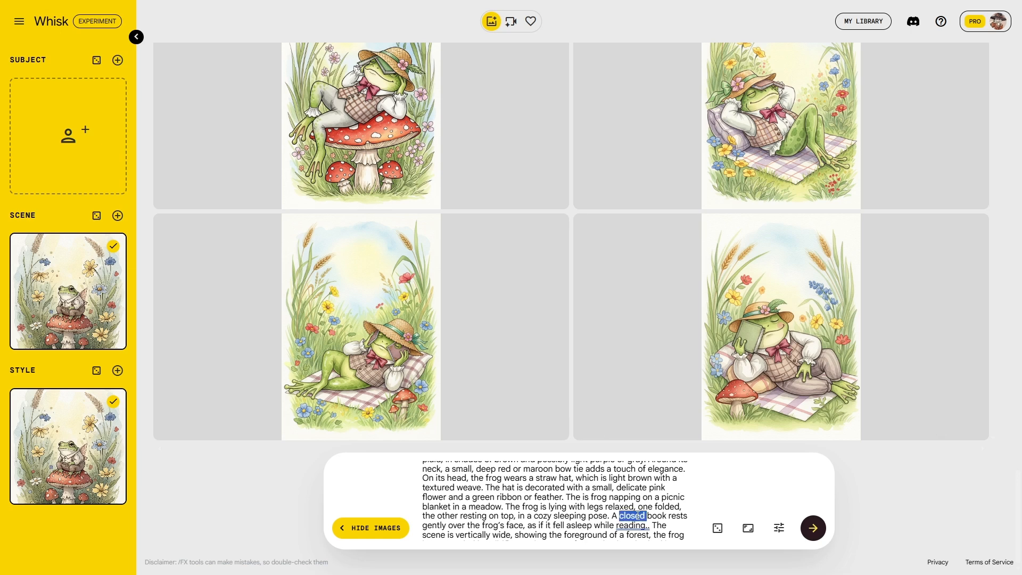
{"action": "key", "text": "BackSpace"}
{"action": "type", "text": "n open"}
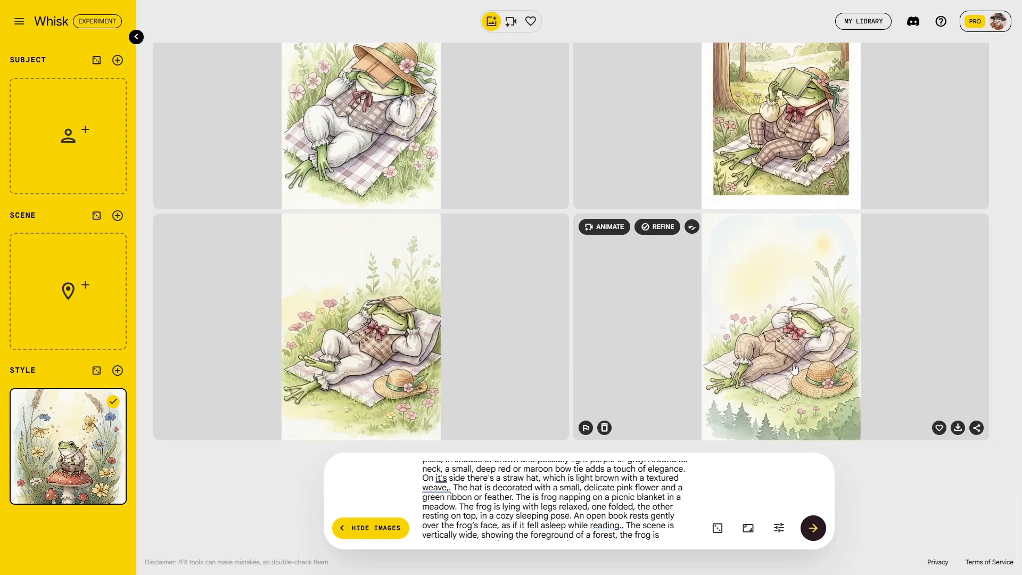
Examine the generated frogs napping with an open book and a straw hat beside them, including one image's editable description
{"action": "left_click", "coordinate": [409, 362]}
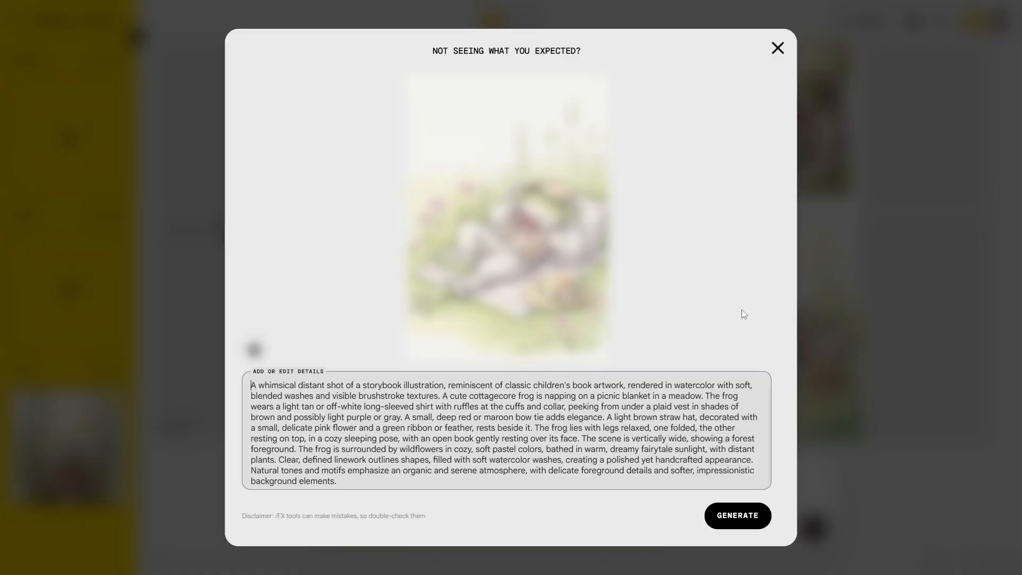
{"action": "left_click", "coordinate": [833, 296]}
{"action": "left_click", "coordinate": [816, 524]}
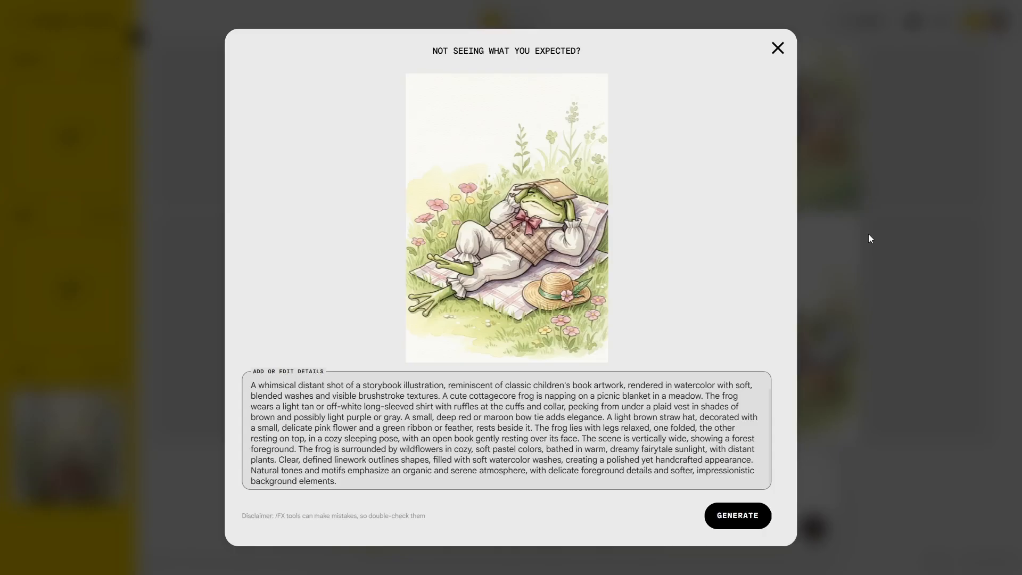
{"action": "left_click", "coordinate": [869, 245]}
{"action": "left_click", "coordinate": [901, 199]}
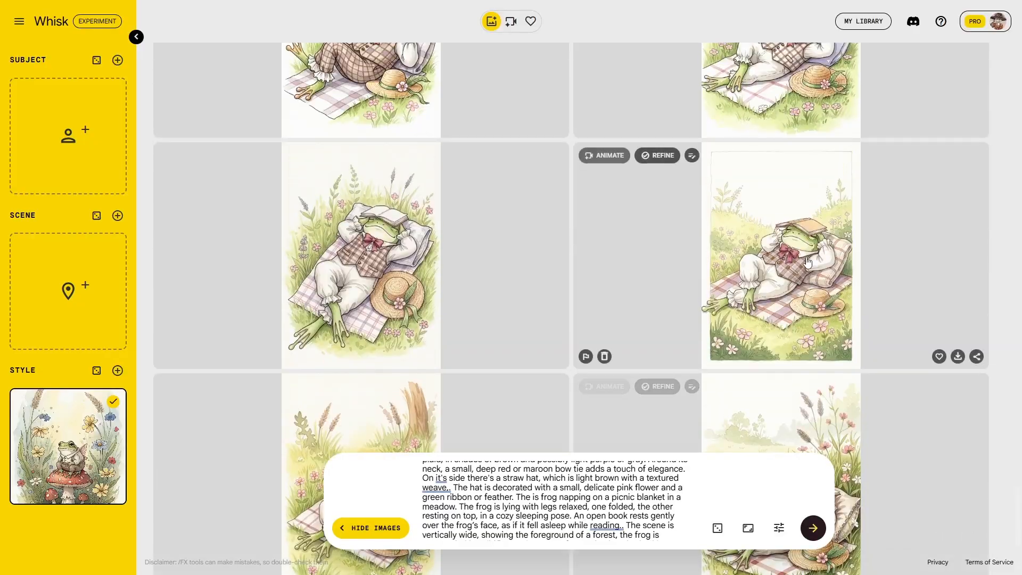
{"action": "left_click", "coordinate": [808, 262]}
{"action": "left_click", "coordinate": [851, 229]}
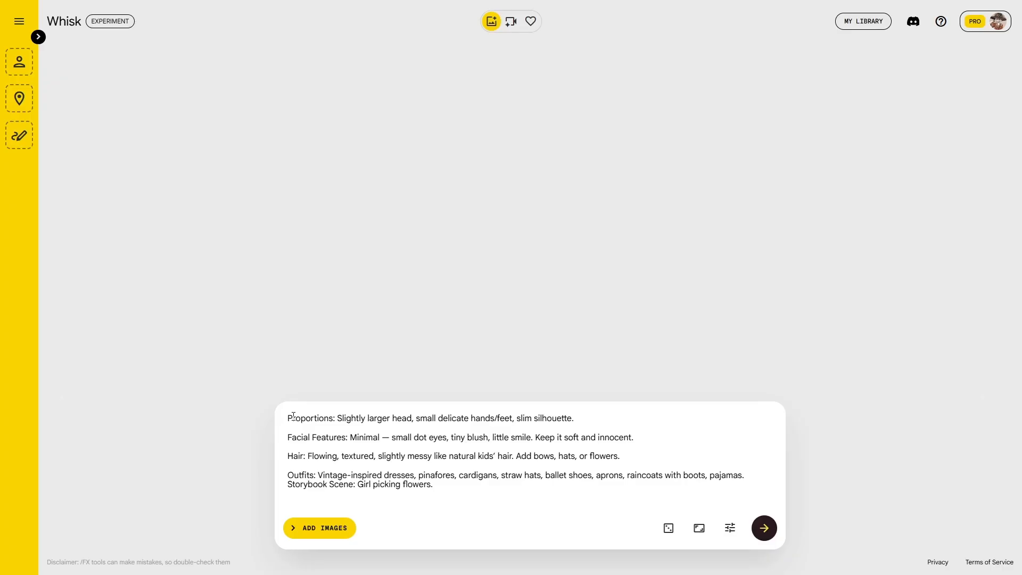
Begin the girl-picking-flowers prompt with "Illustration children's book. Girl" and review the generated illustrations
{"action": "type", "text": "Illustration children's book. Girl"}
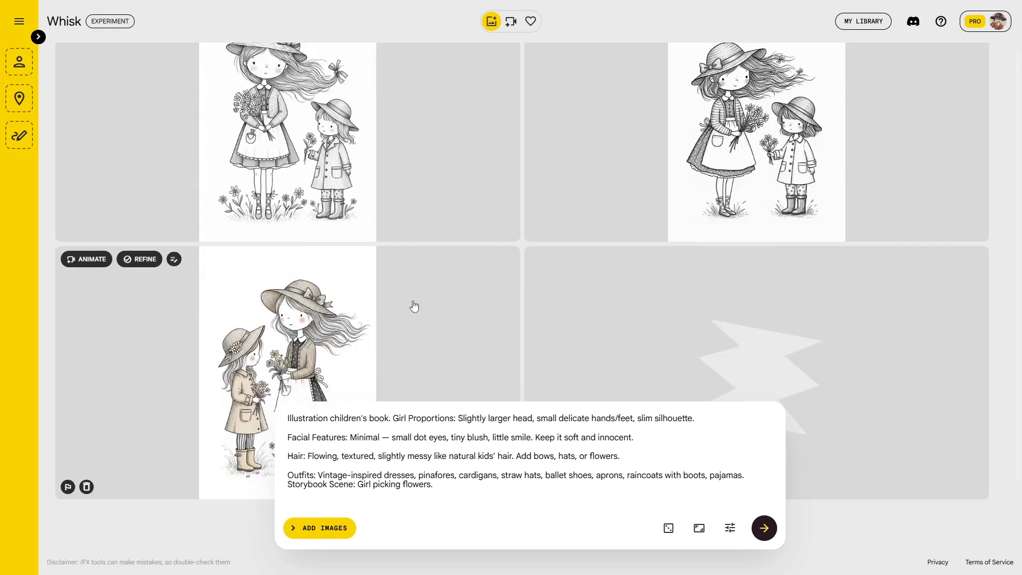
{"action": "scroll", "coordinate": [415, 306], "scroll_direction": "down", "scroll_amount": 2}
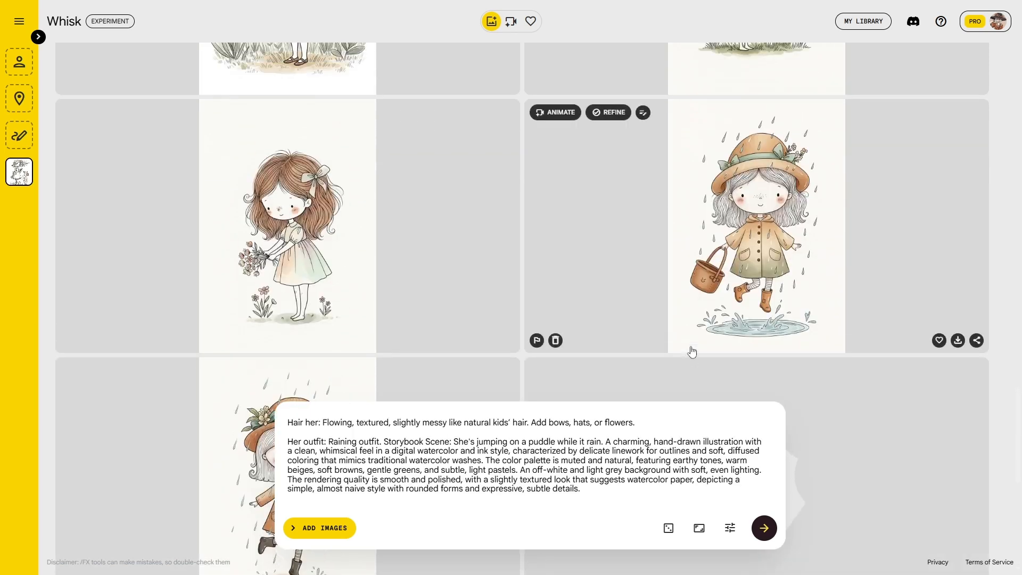
{"action": "scroll", "coordinate": [602, 331], "scroll_direction": "down", "scroll_amount": 5}
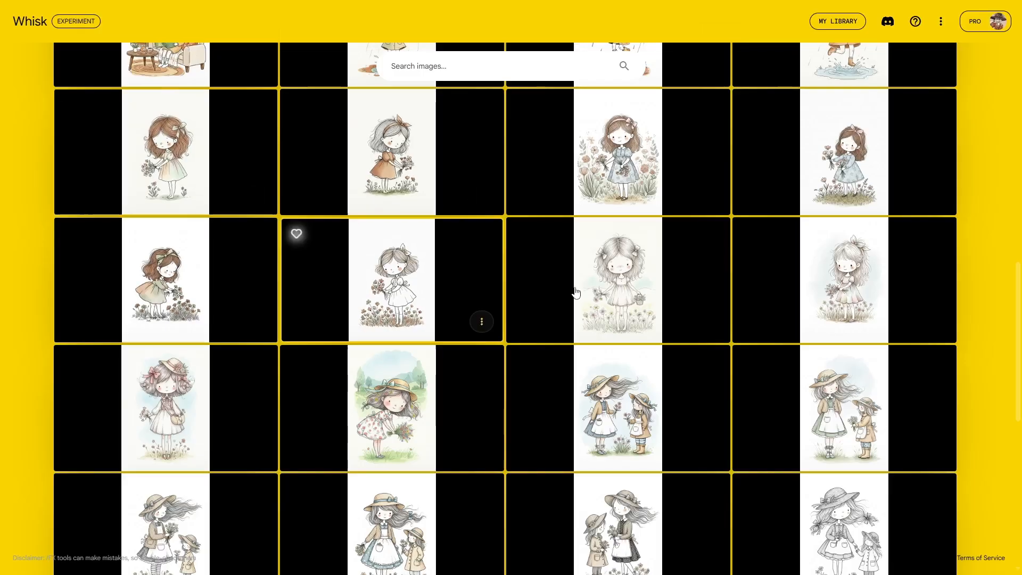
Open the library image of the long-haired girl with a bow holding a bouquet and copy its seed
{"action": "left_click", "coordinate": [823, 301]}
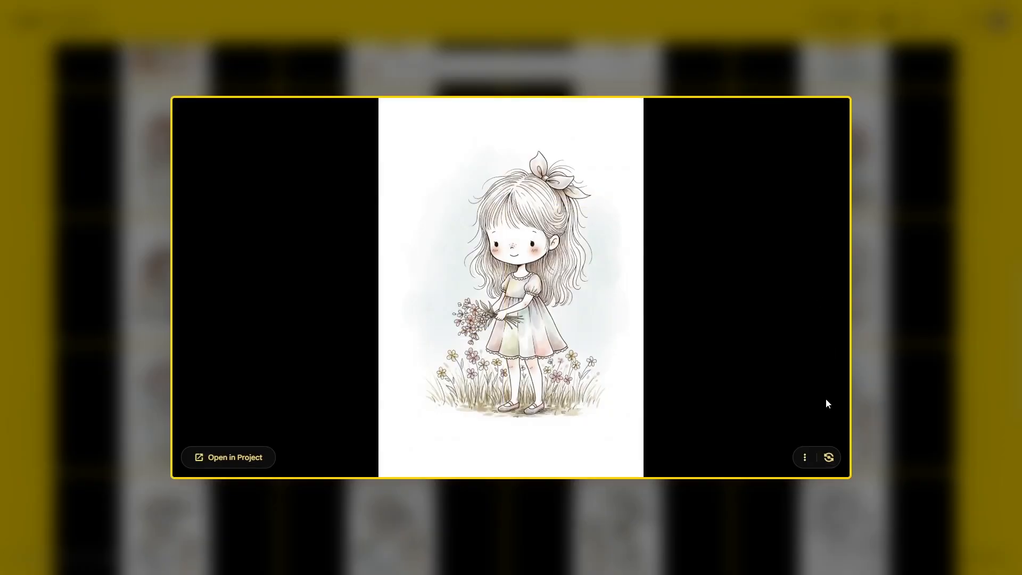
{"action": "left_click", "coordinate": [829, 459]}
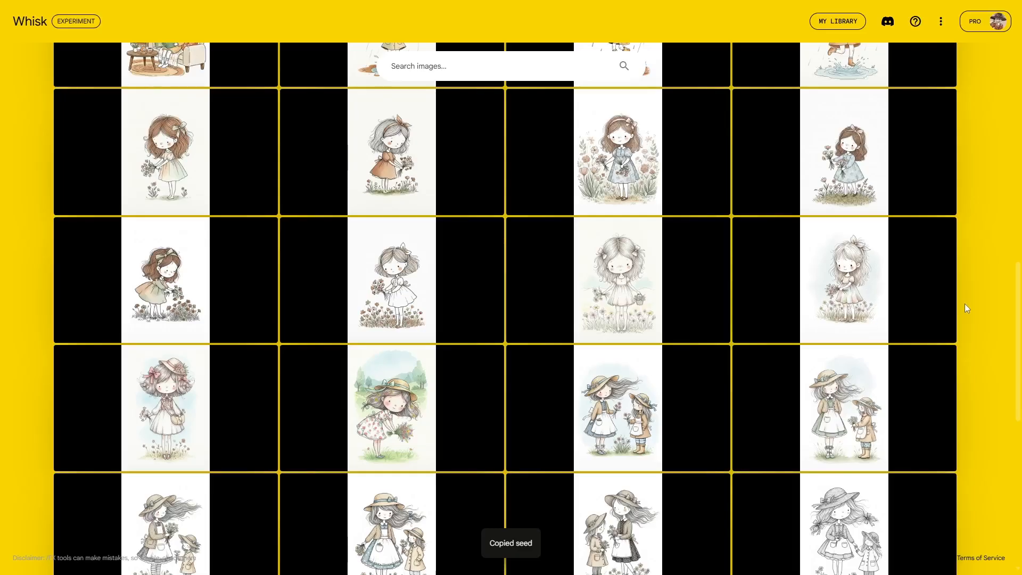